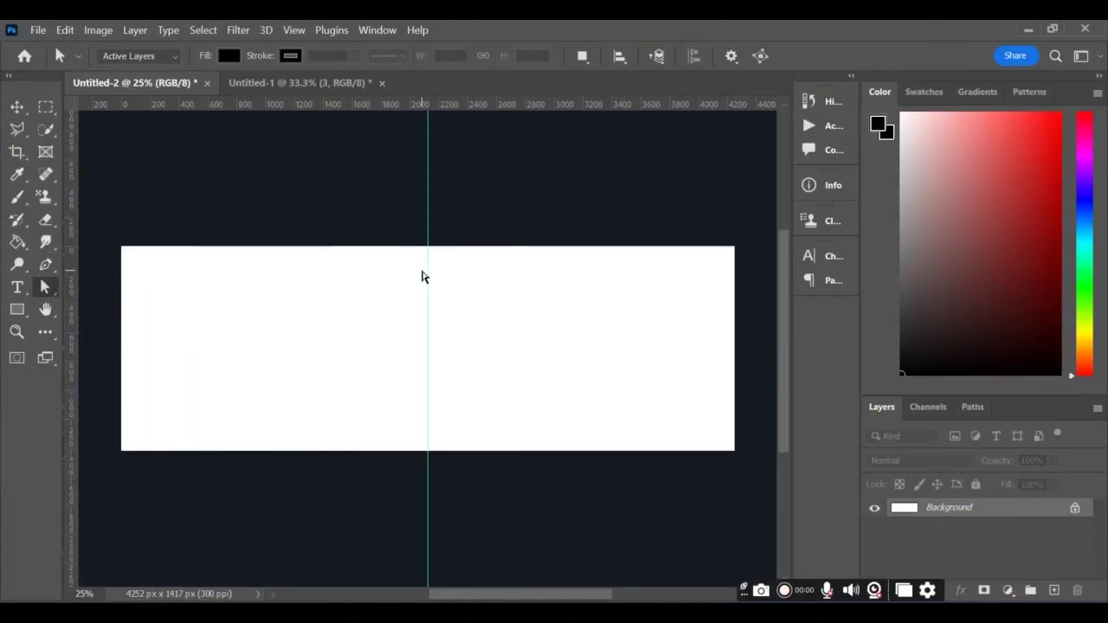
Hide the rulers and copy the orange paint splash from Untitled-1 into the blank Untitled-2 banner.
key(ctrl+r)
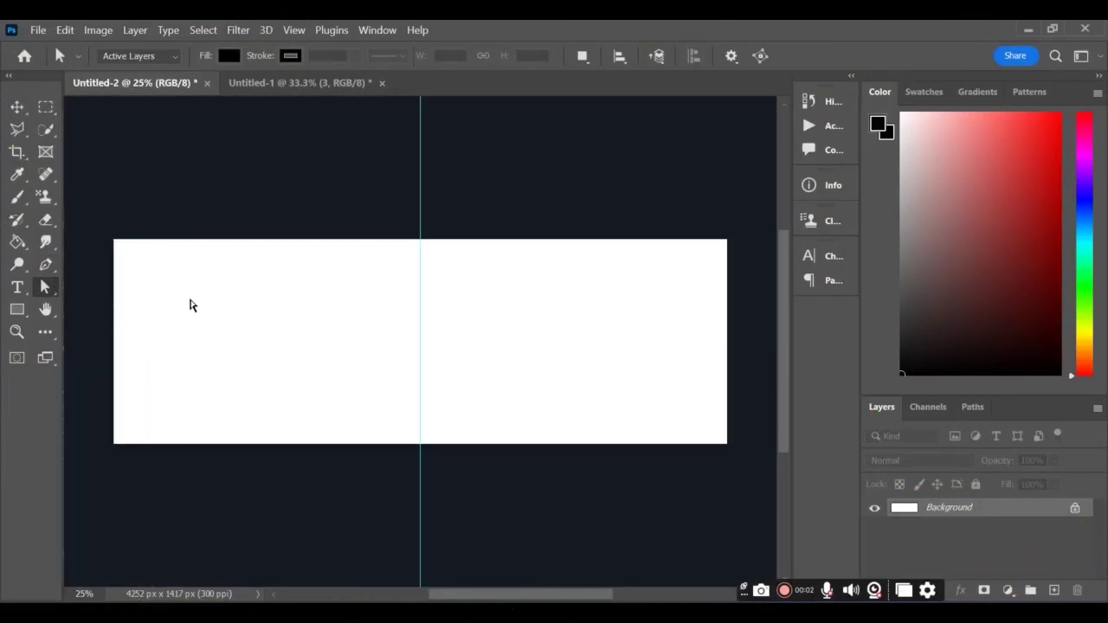
click(347, 84)
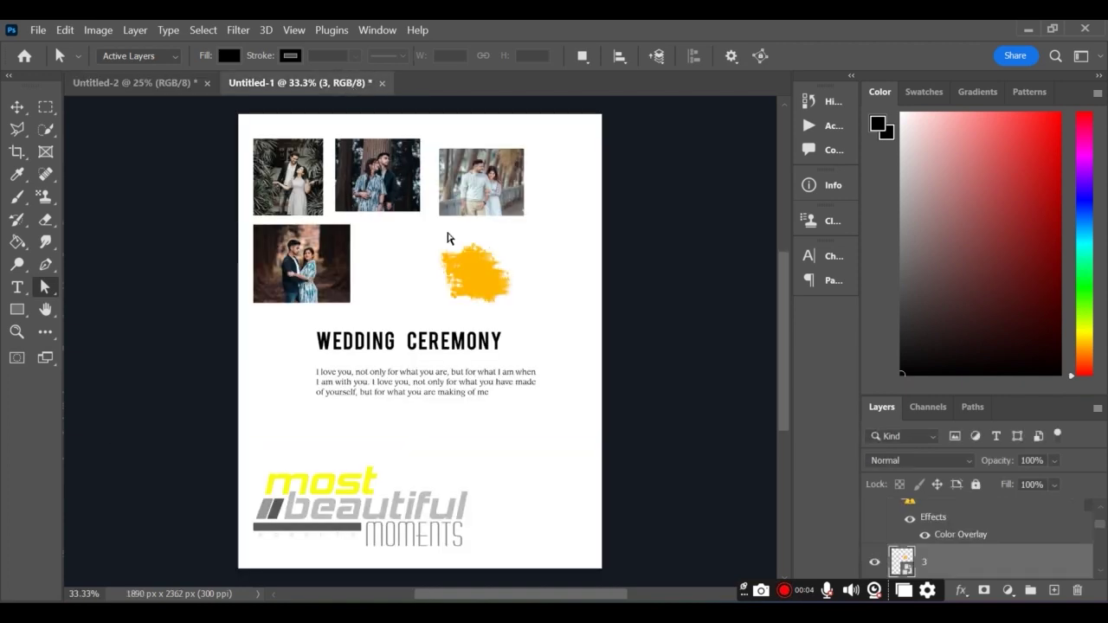
click(17, 107)
drag(467, 288, 234, 584)
Enlarge the orange paint splash and position it to cover the banner's left end, with its ragged edge facing the centre guide.
key(ctrl+t)
drag(305, 424, 444, 366)
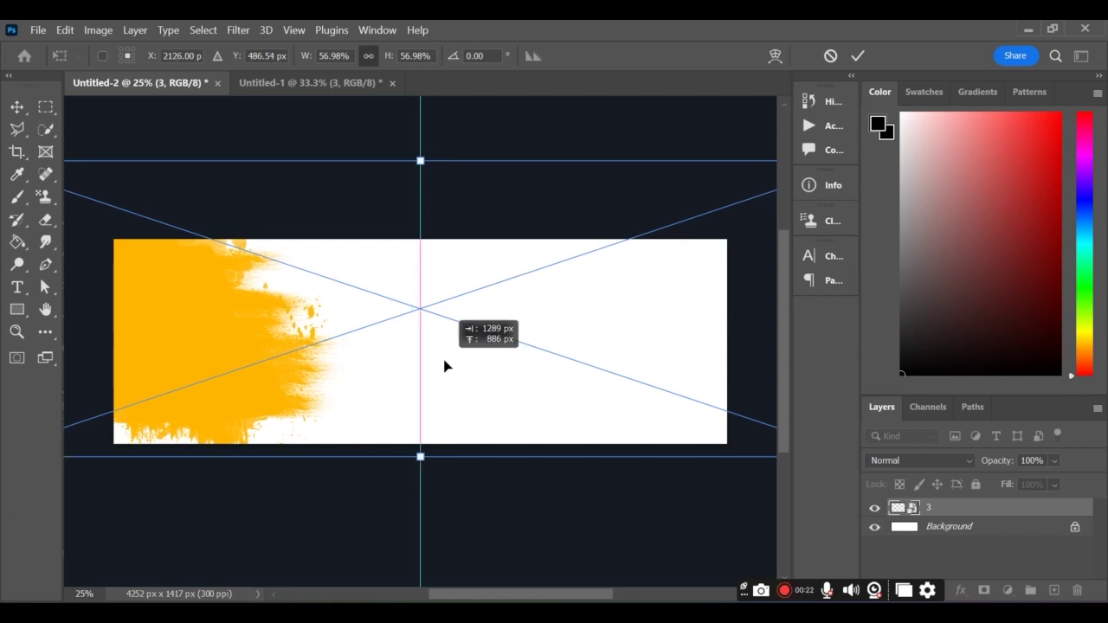
drag(440, 366, 430, 365)
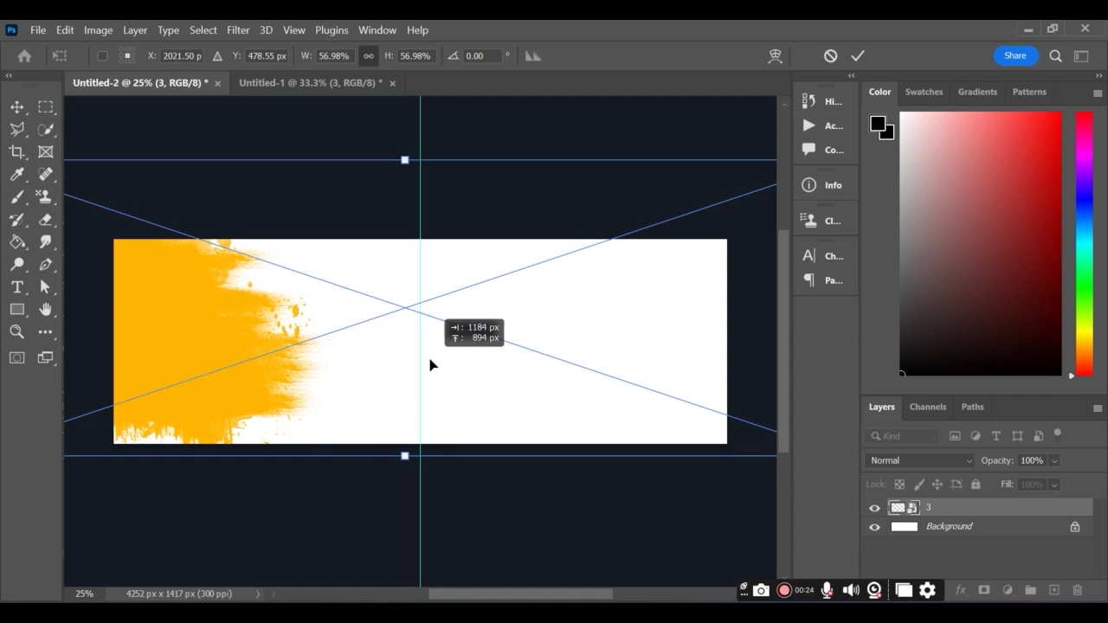
drag(405, 455, 405, 492)
drag(419, 403, 418, 367)
drag(453, 517, 465, 498)
drag(476, 423, 490, 373)
key(Return)
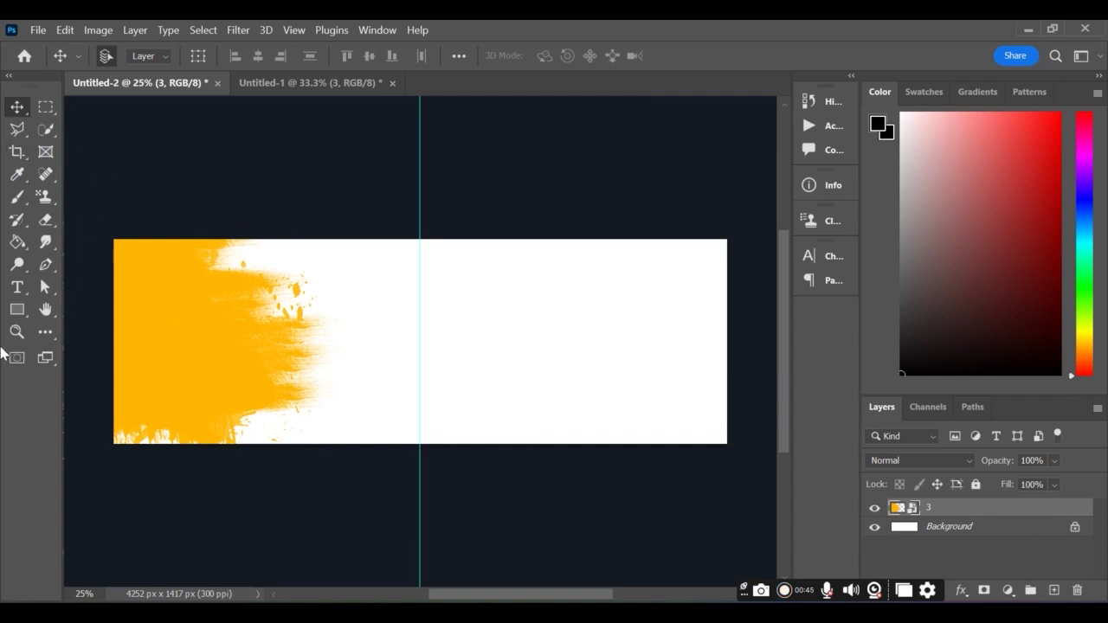
Copy the couple photo with palm leaves from Untitled-1 into Untitled-2 and scale it to about 49% over the paint splash.
click(313, 85)
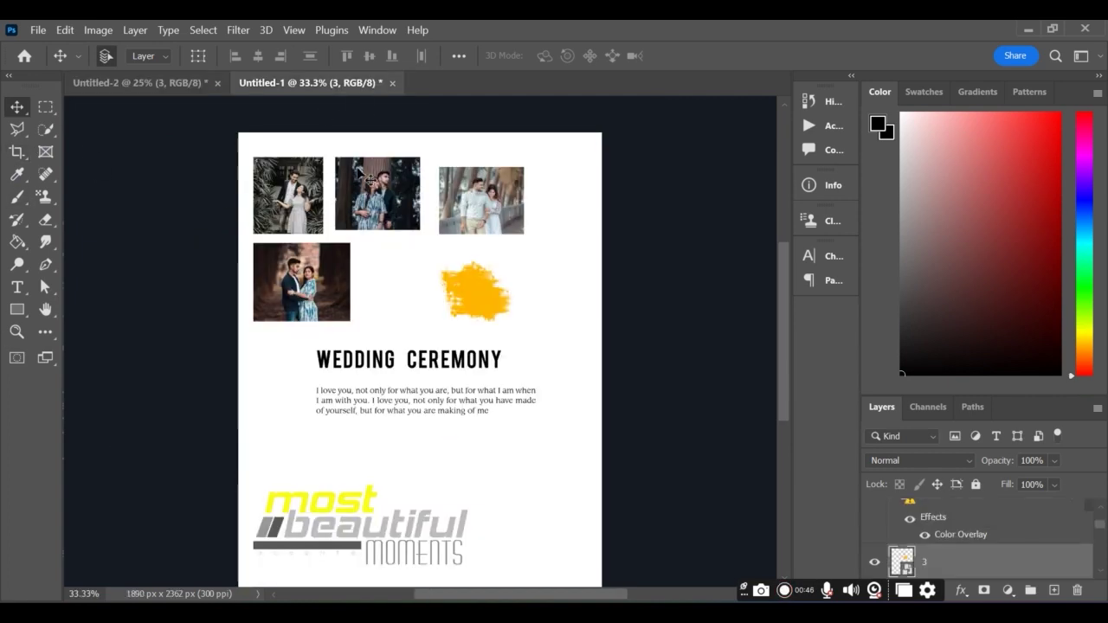
drag(309, 190, 232, 374)
key(ctrl+t)
key(Return)
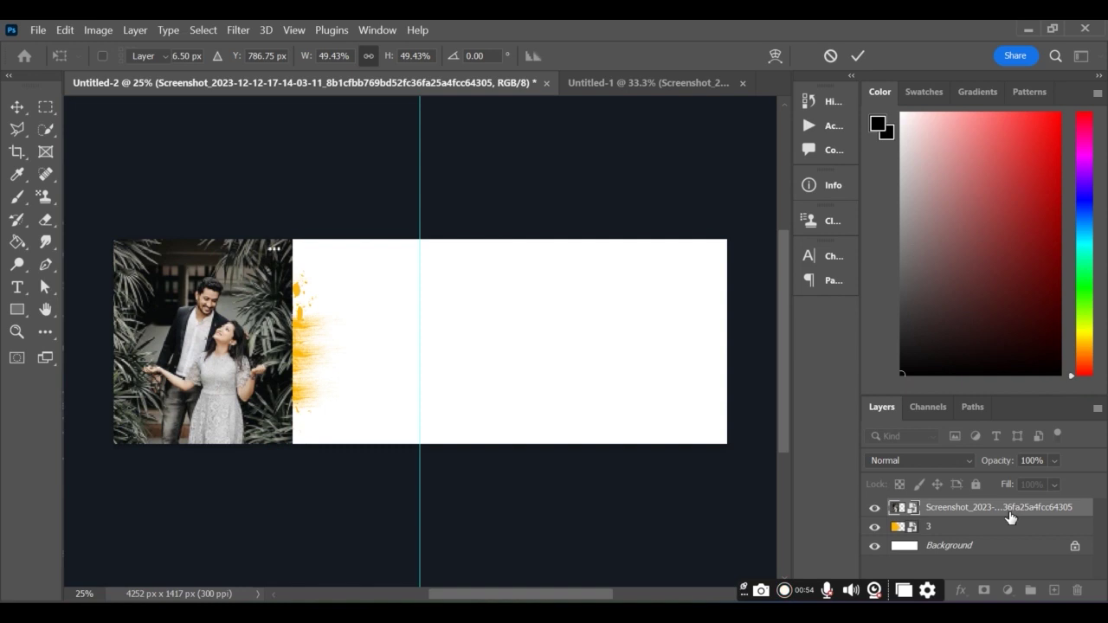
Create a clipping mask so the palm-leaf couple photo is clipped to the paint splash on layer 3.
right_click(1009, 512)
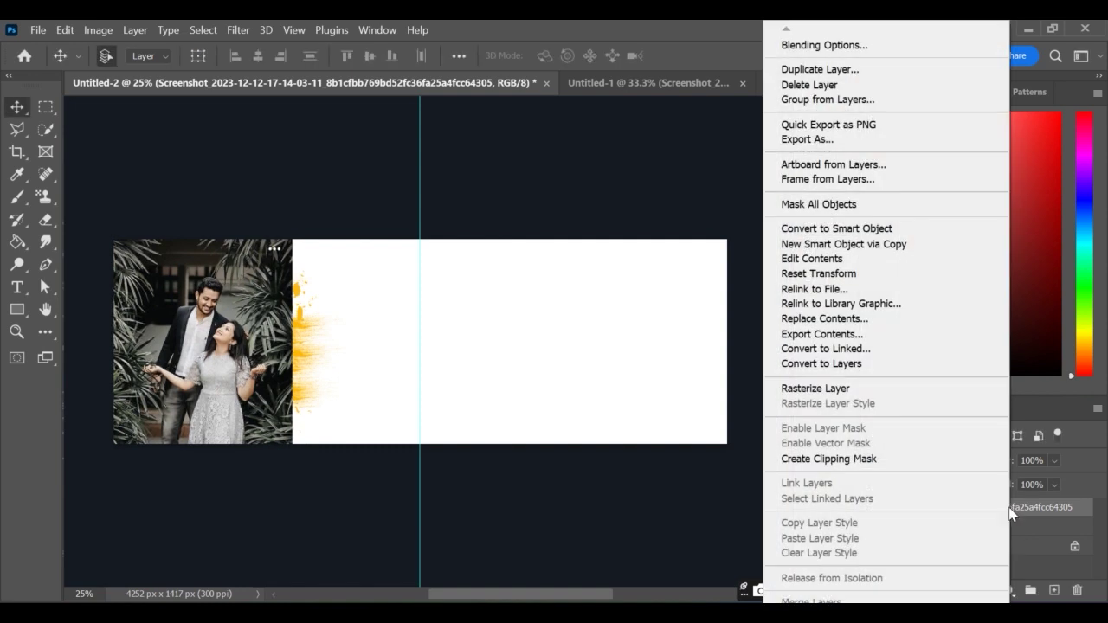
click(835, 460)
key(ctrl)
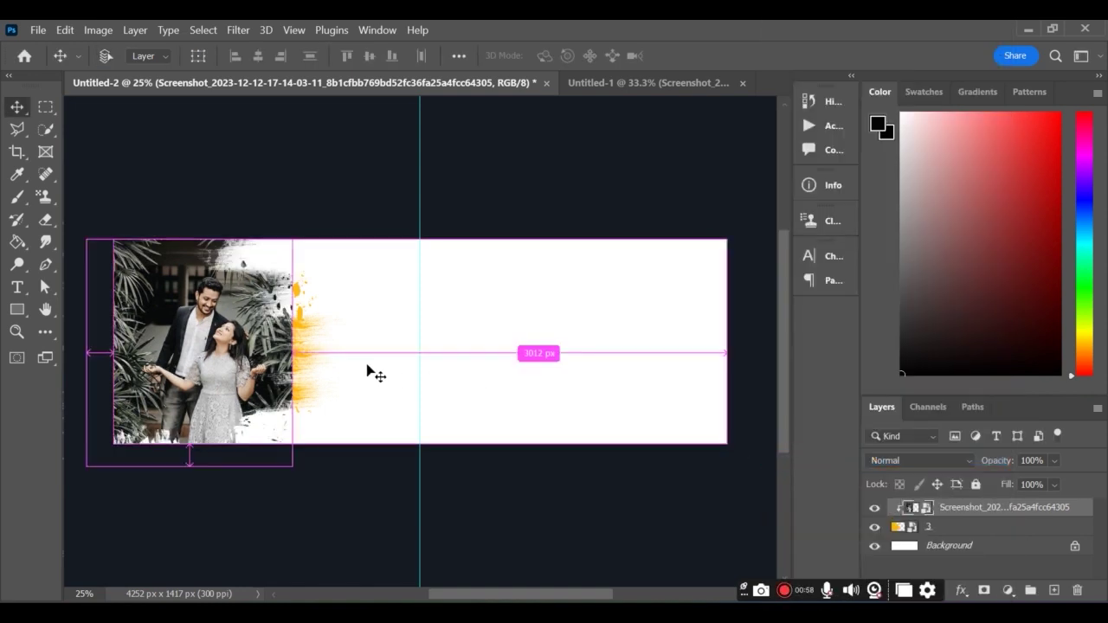
Enlarge the clipped palm-leaf photo to about 76% and reposition it so the couple fills the paint splash.
key(ctrl+t)
drag(261, 351, 285, 349)
key(Return)
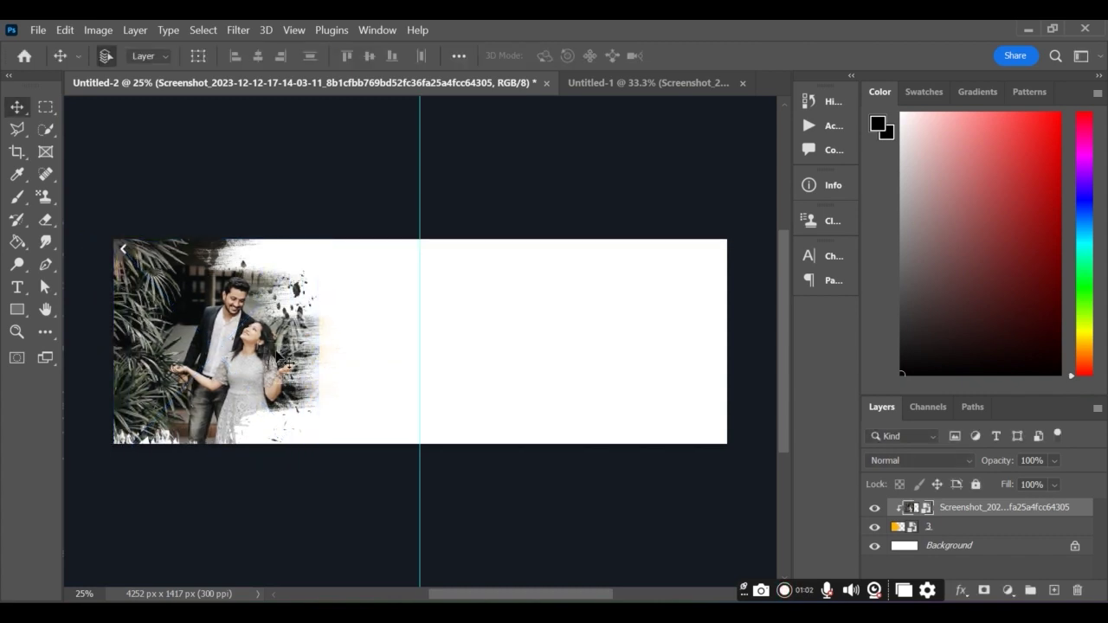
key(ctrl+t)
drag(320, 347, 324, 347)
drag(262, 365, 218, 353)
drag(286, 340, 255, 350)
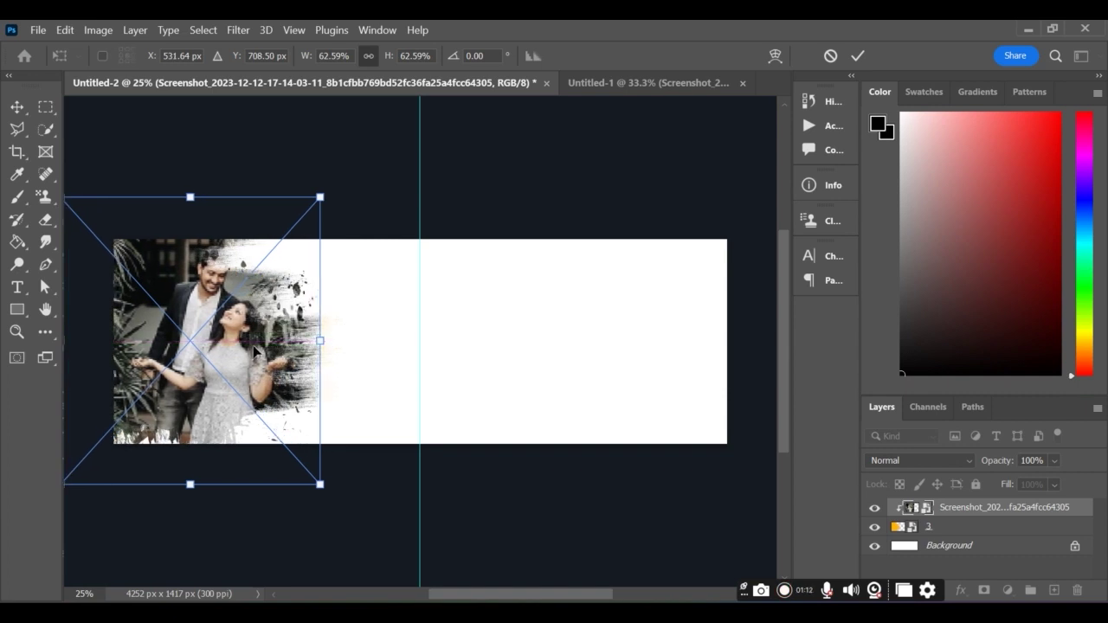
mouse_move(320, 341)
mouse_down()
mouse_move(369, 344)
mouse_move(269, 353)
mouse_move(325, 342)
mouse_up()
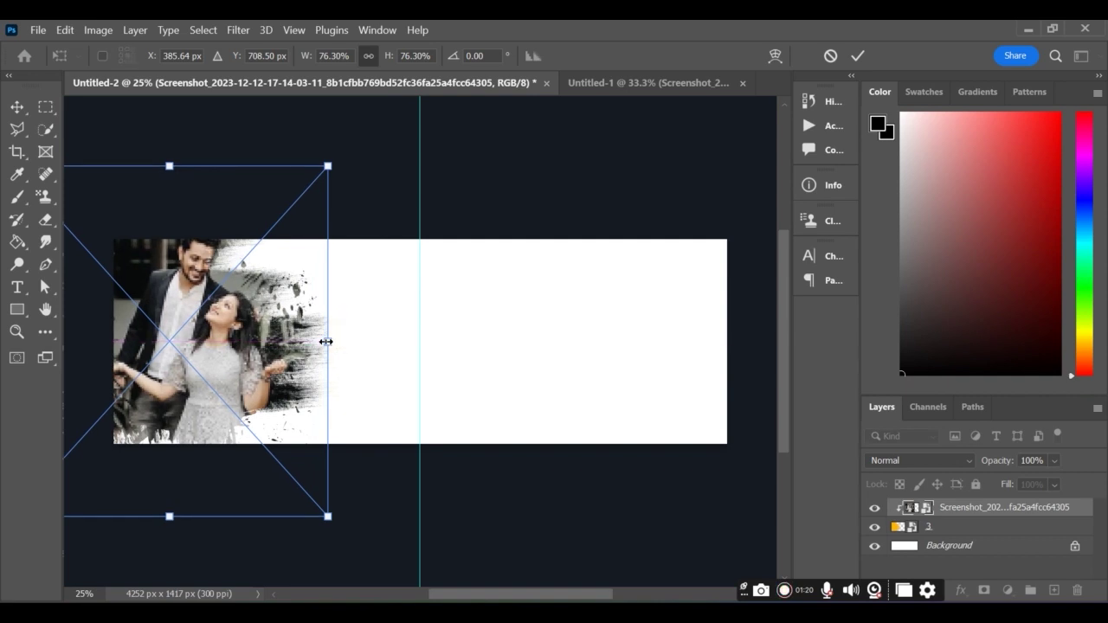
key(Return)
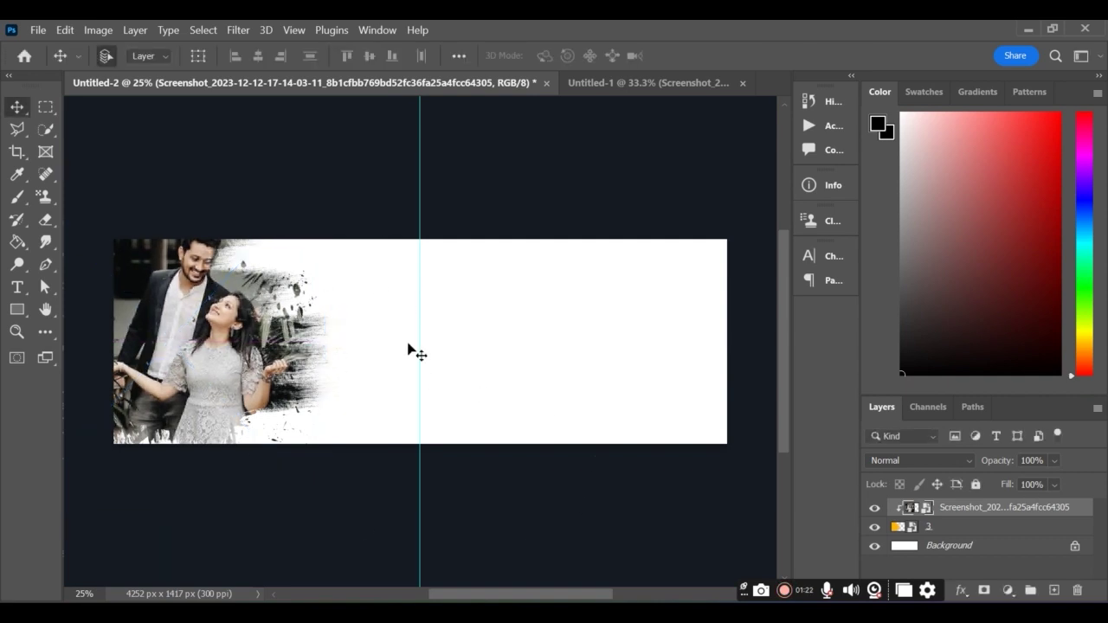
Draw a black rectangle about 611 × 831 px between the paint splash and the centre guide, and nudge it slightly upward.
right_click(12, 315)
click(13, 315)
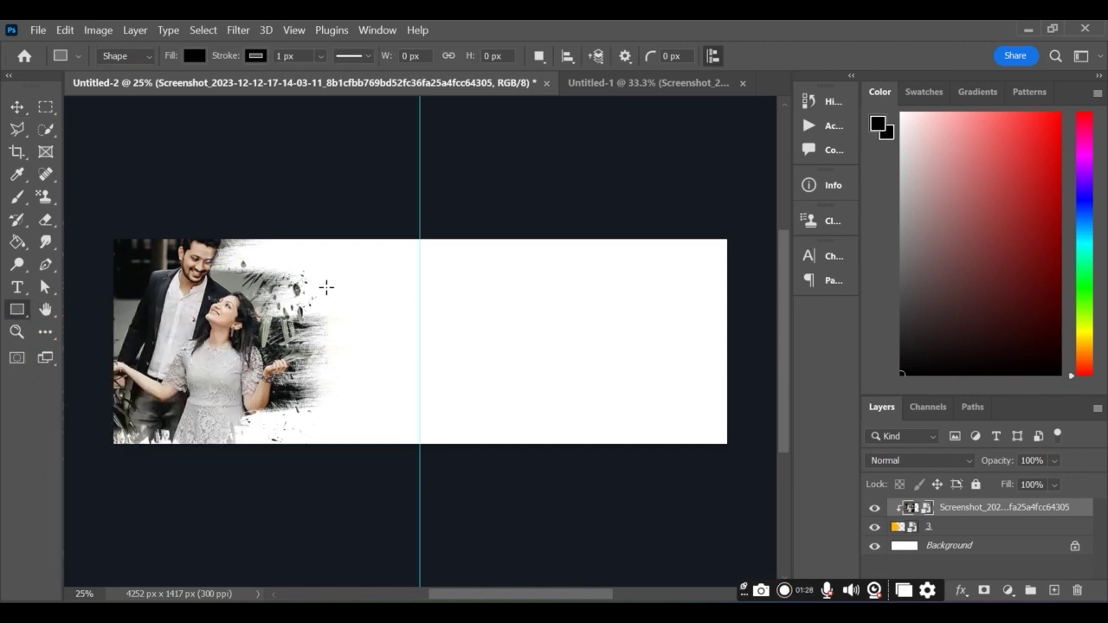
drag(316, 282, 401, 399)
click(411, 278)
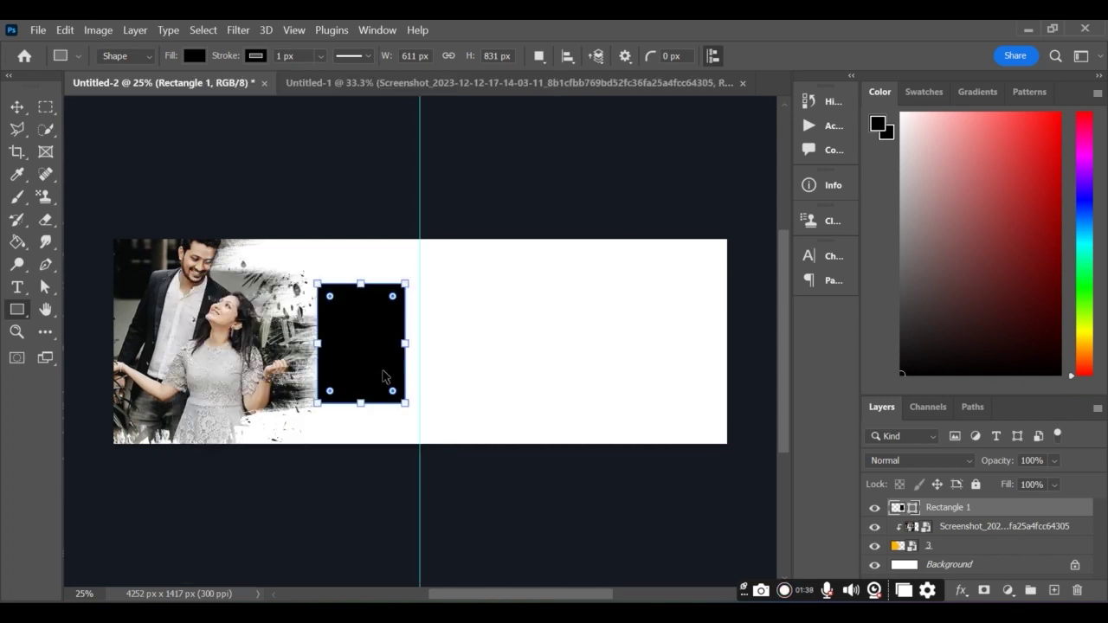
key(ctrl+t)
mouse_move(369, 366)
mouse_down()
mouse_move(376, 350)
mouse_move(366, 356)
mouse_up()
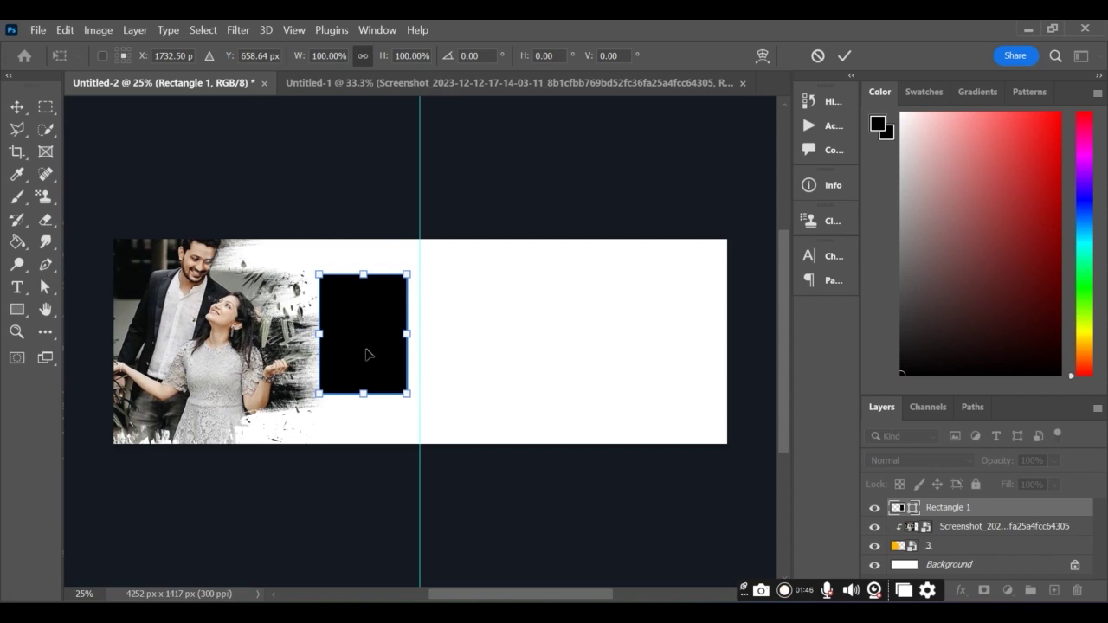
key(Return)
Bring the tree-trunk couple photo from Untitled-1 over the small rectangle, scale it to about 35%, and clip it to Rectangle 1.
click(445, 100)
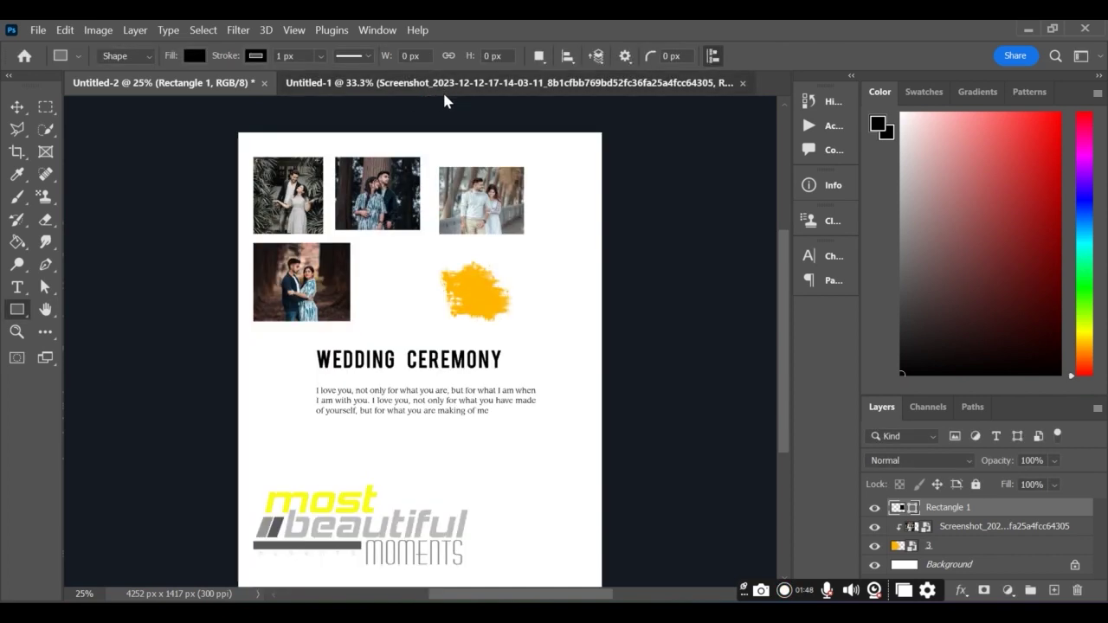
click(16, 108)
drag(345, 178, 422, 340)
key(ctrl+t)
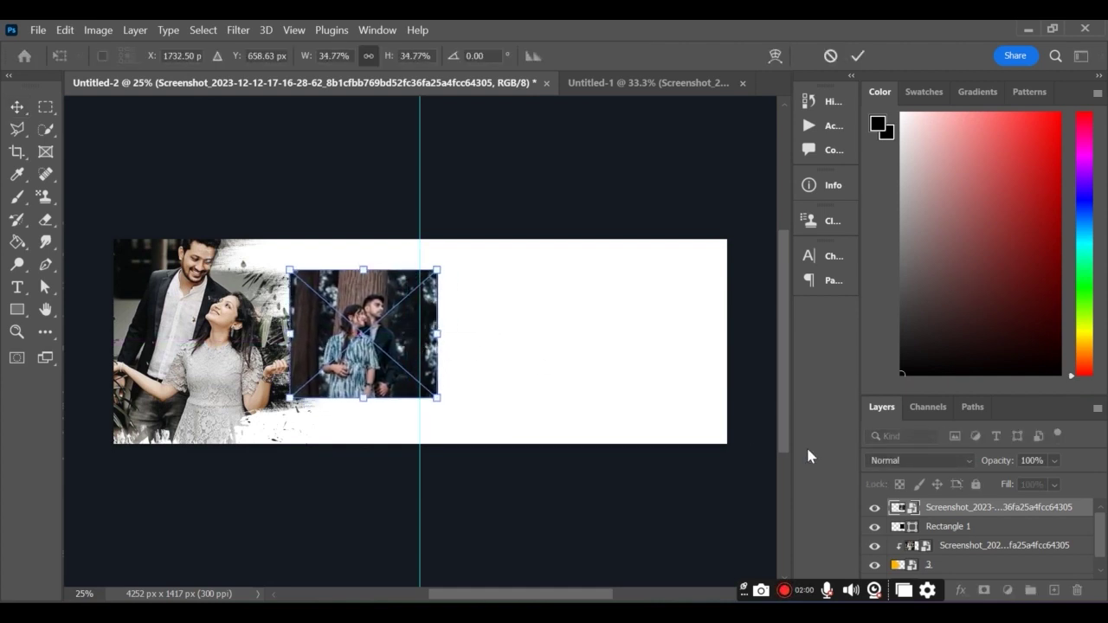
key(Return)
right_click(954, 509)
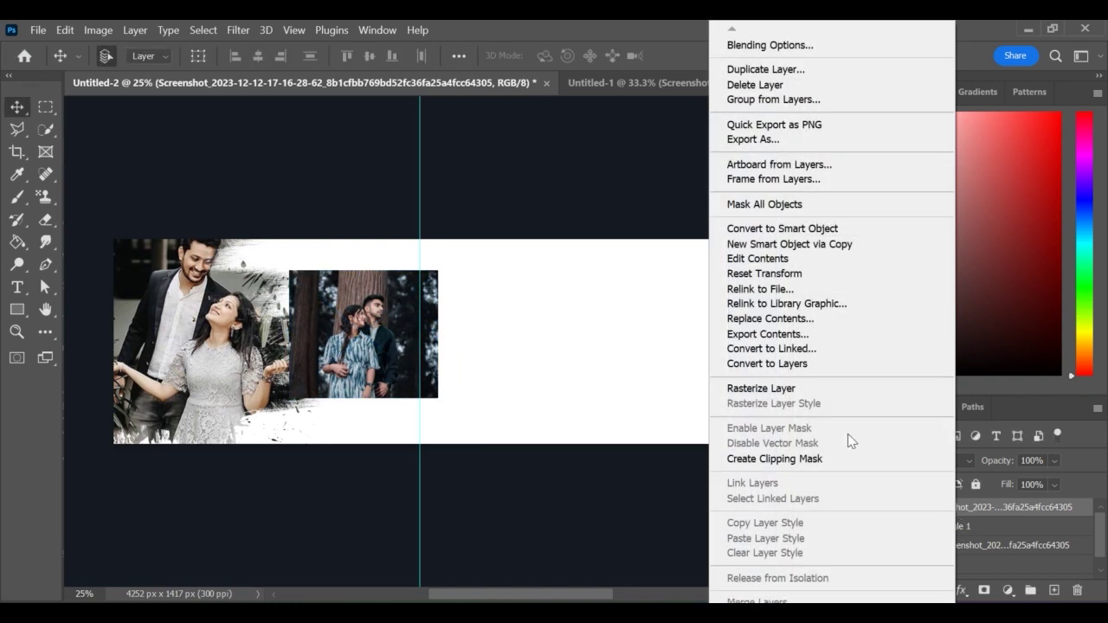
click(782, 460)
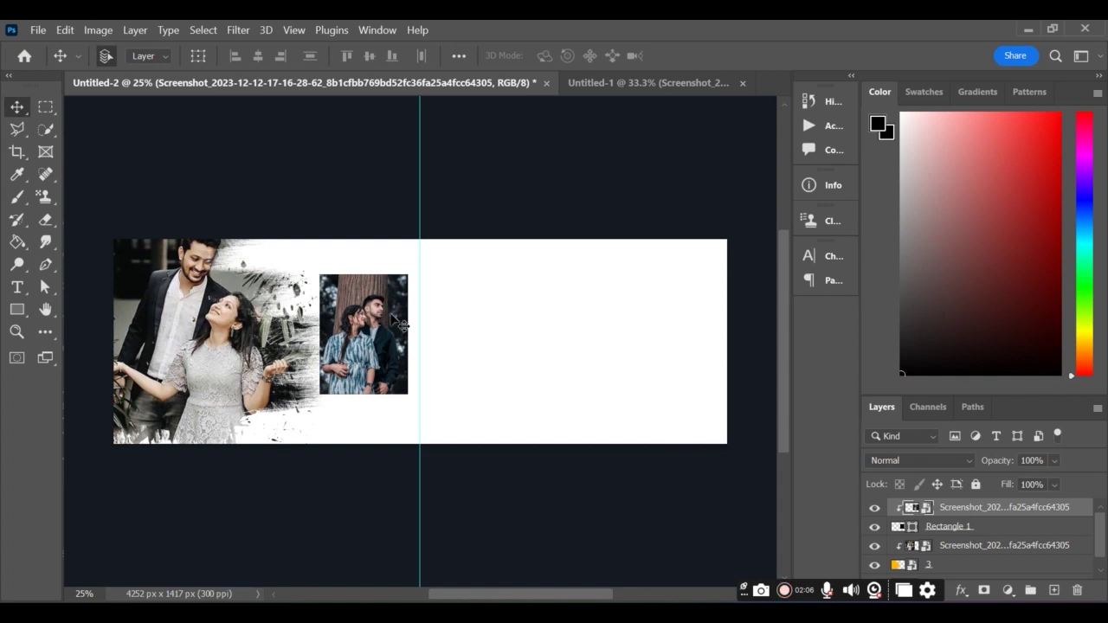
Draw a vertical rectangle about 319 × 1449 px behind the tree-trunk photo, spanning the banner's full height.
click(948, 531)
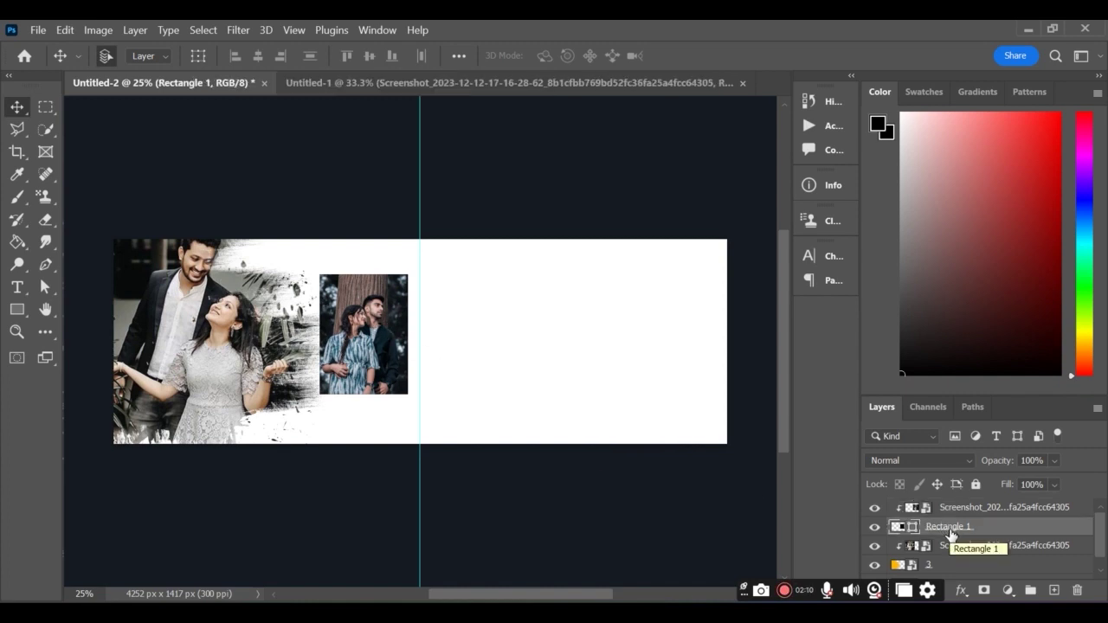
click(952, 547)
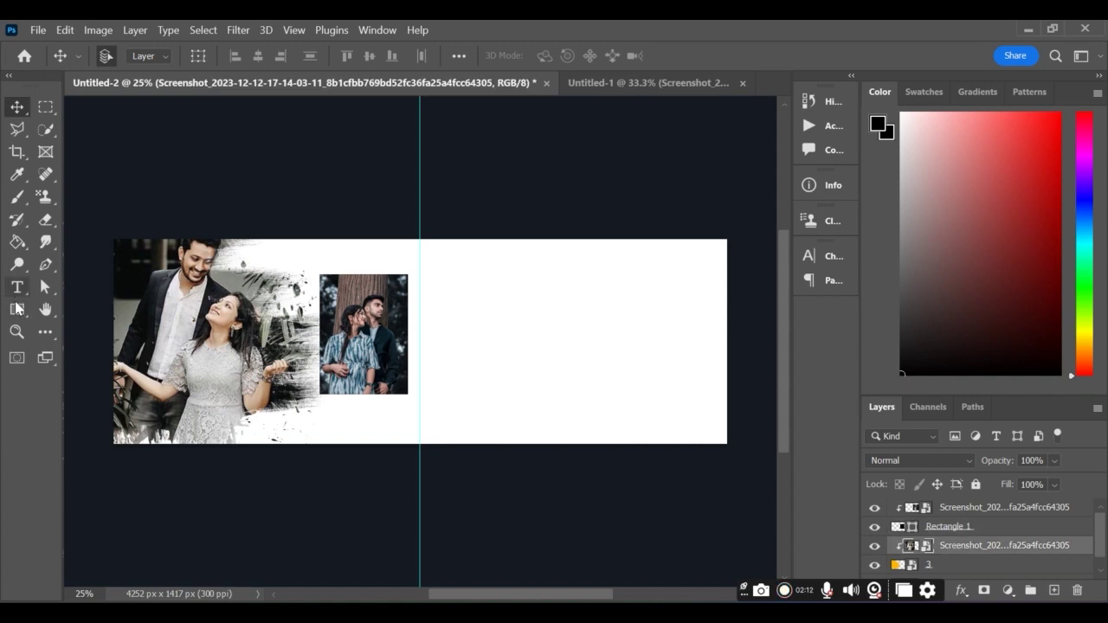
click(16, 309)
drag(338, 238, 384, 447)
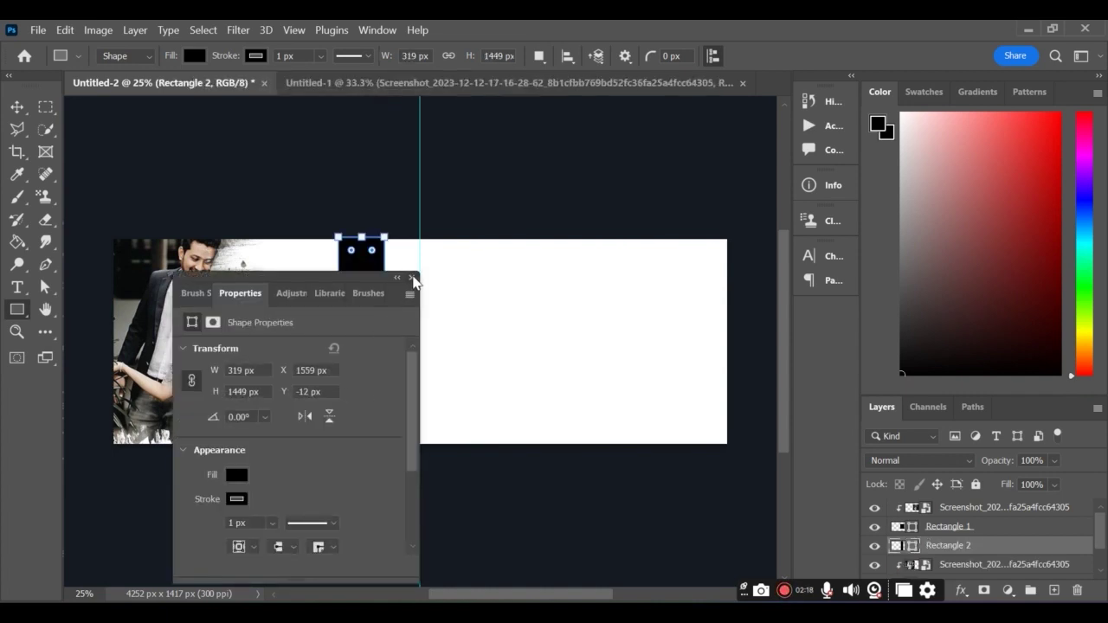
click(412, 277)
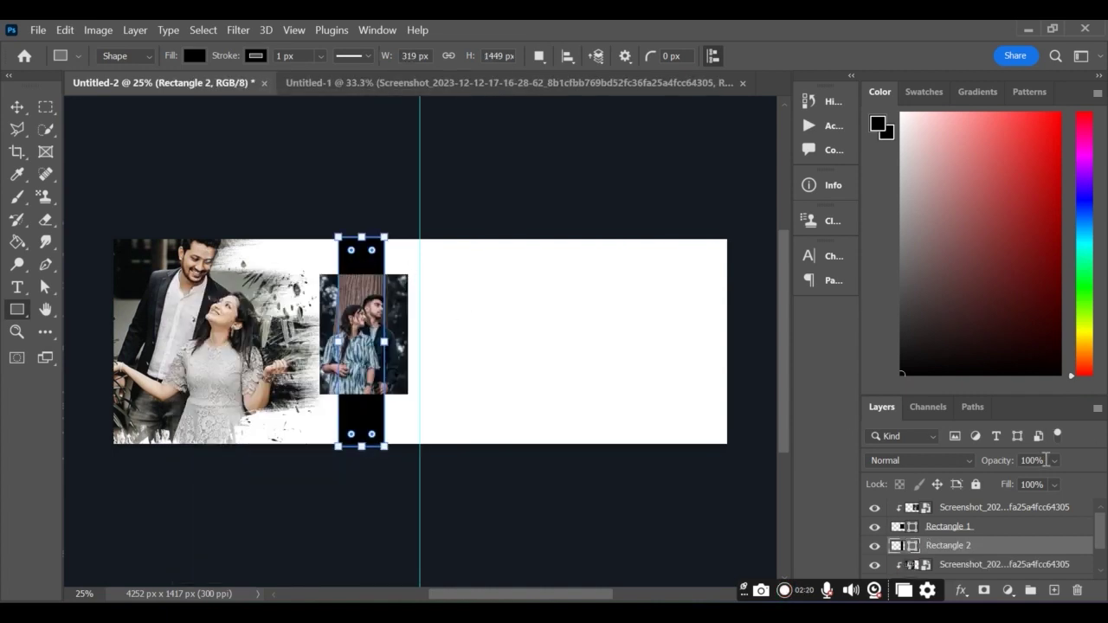
Lower the vertical strip's opacity to 46% and shift it slightly right behind the tree-trunk photo.
click(1053, 462)
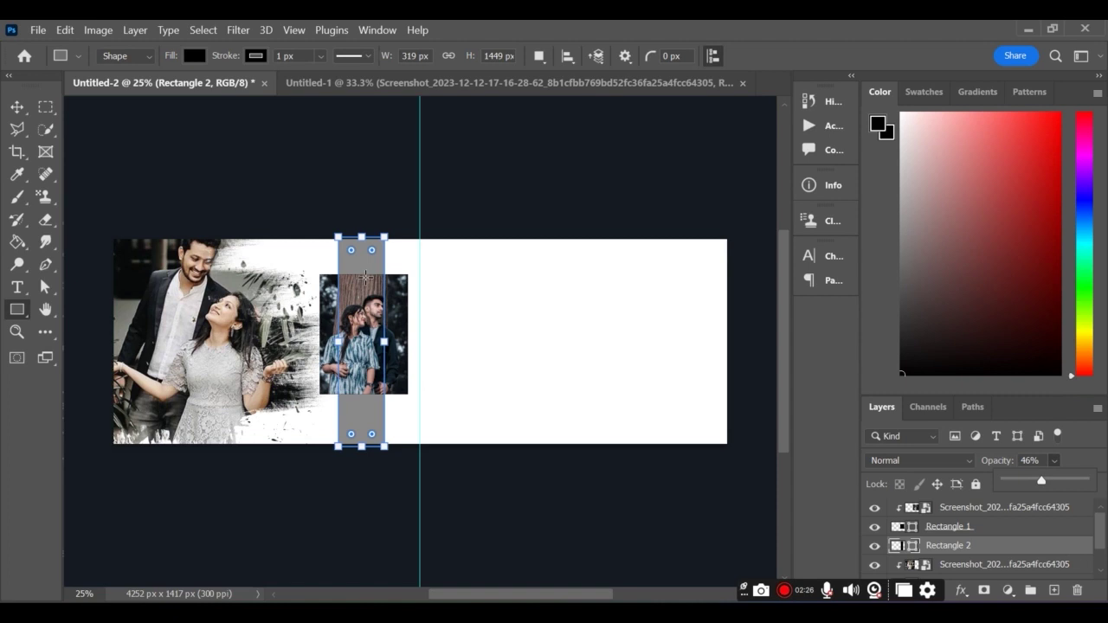
key(ctrl+t)
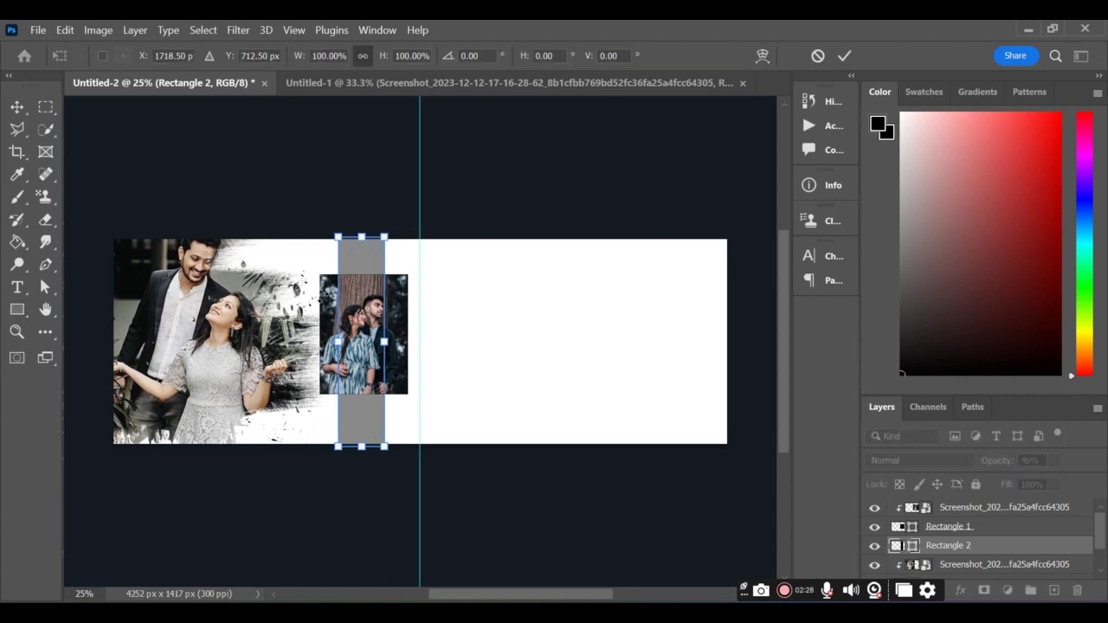
drag(363, 302, 365, 303)
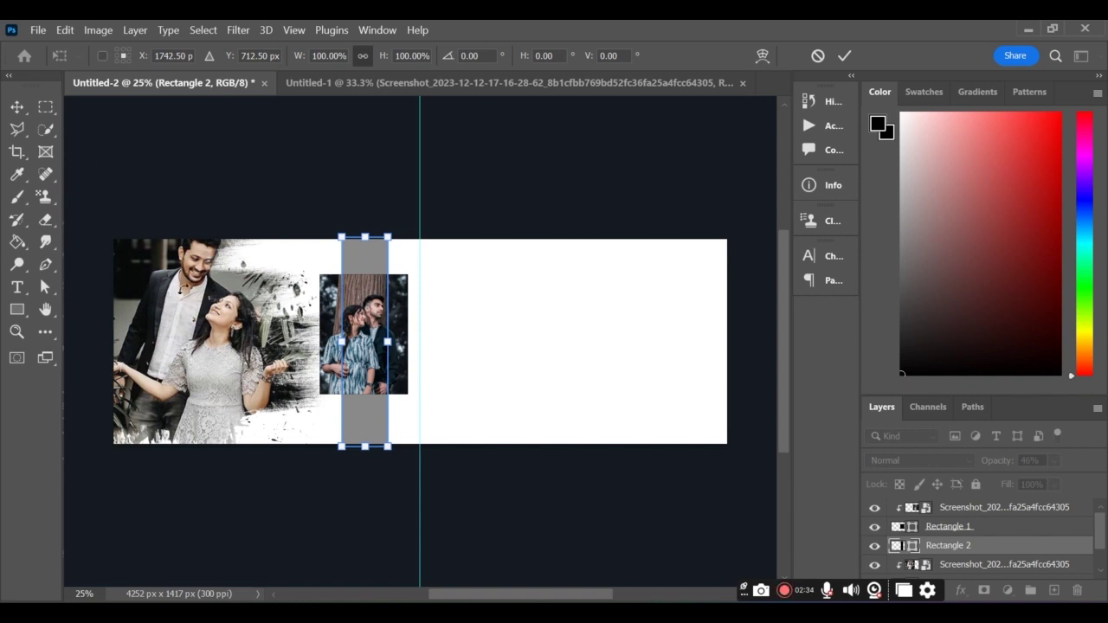
Draw a black rectangle about 2267 × 1447 px covering the banner's right half from the centre guide outward.
click(16, 309)
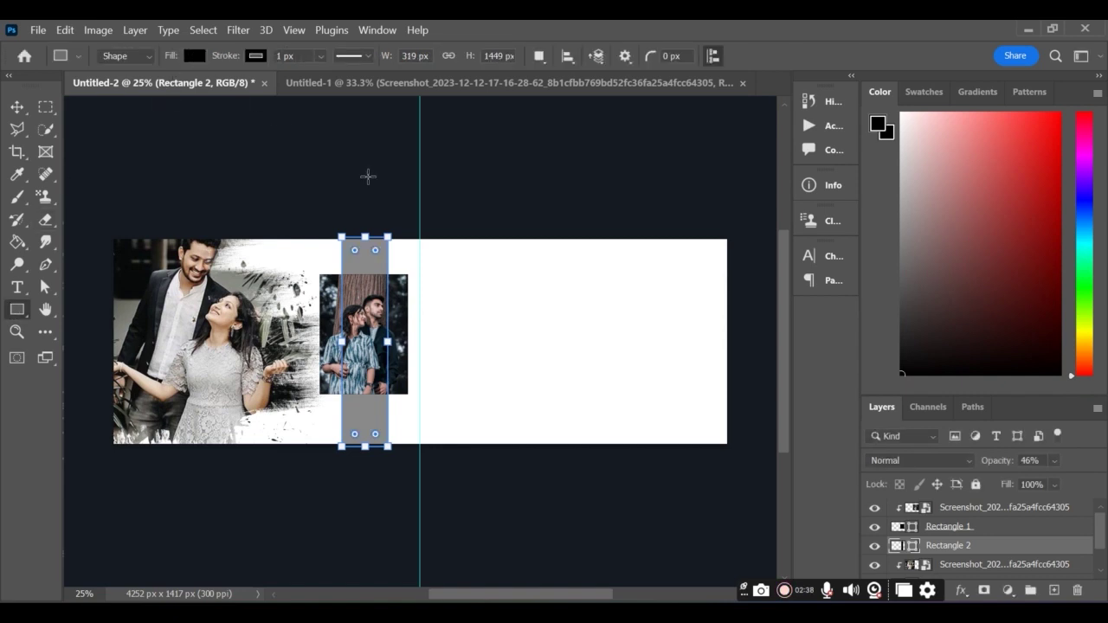
drag(419, 235, 742, 443)
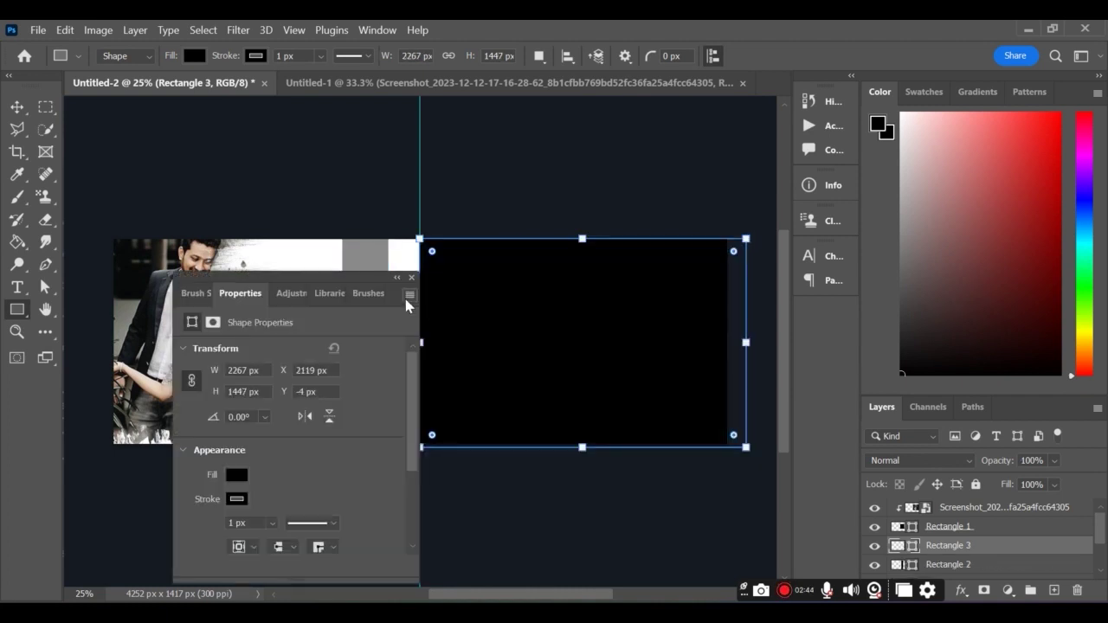
click(409, 274)
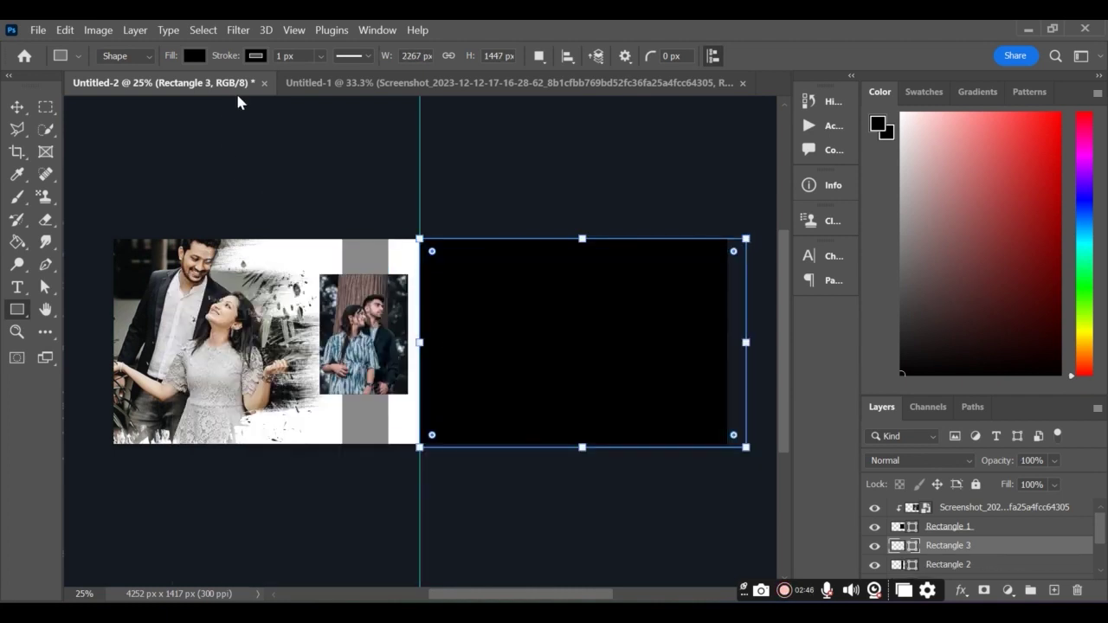
Copy the couple photo with the brown forest background from Untitled-1 into Untitled-2 and enlarge it over the black right half.
click(318, 90)
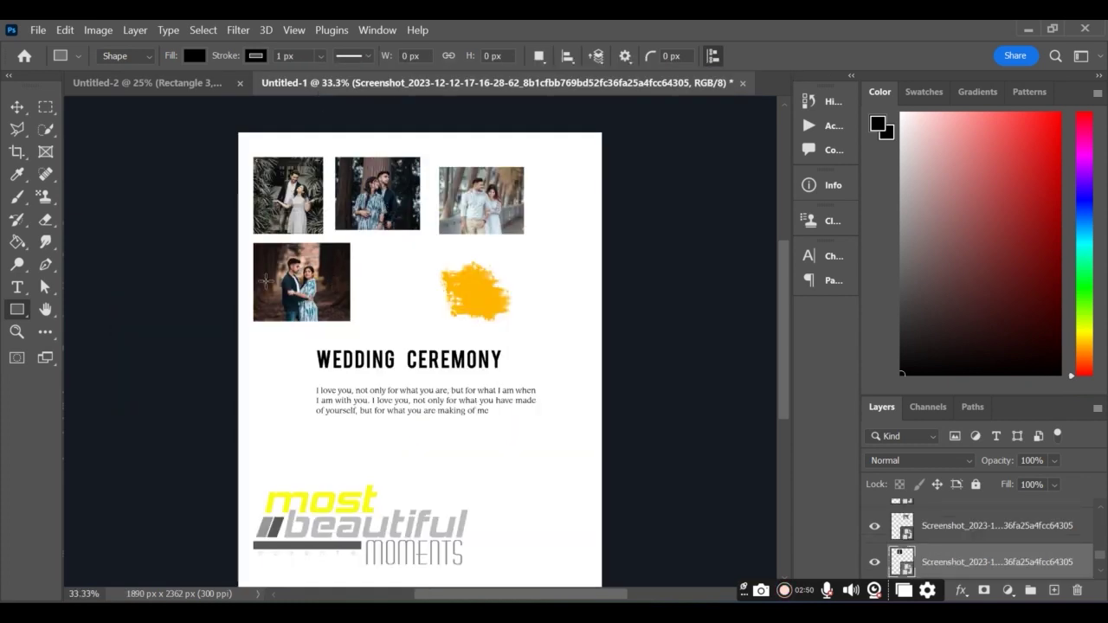
click(16, 107)
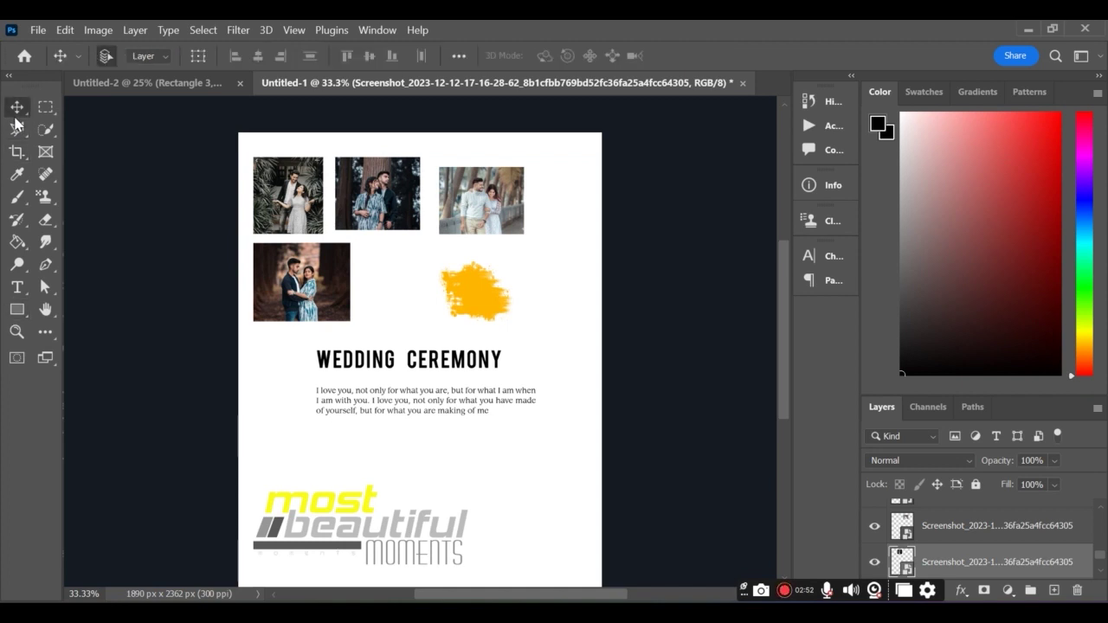
drag(313, 297, 530, 344)
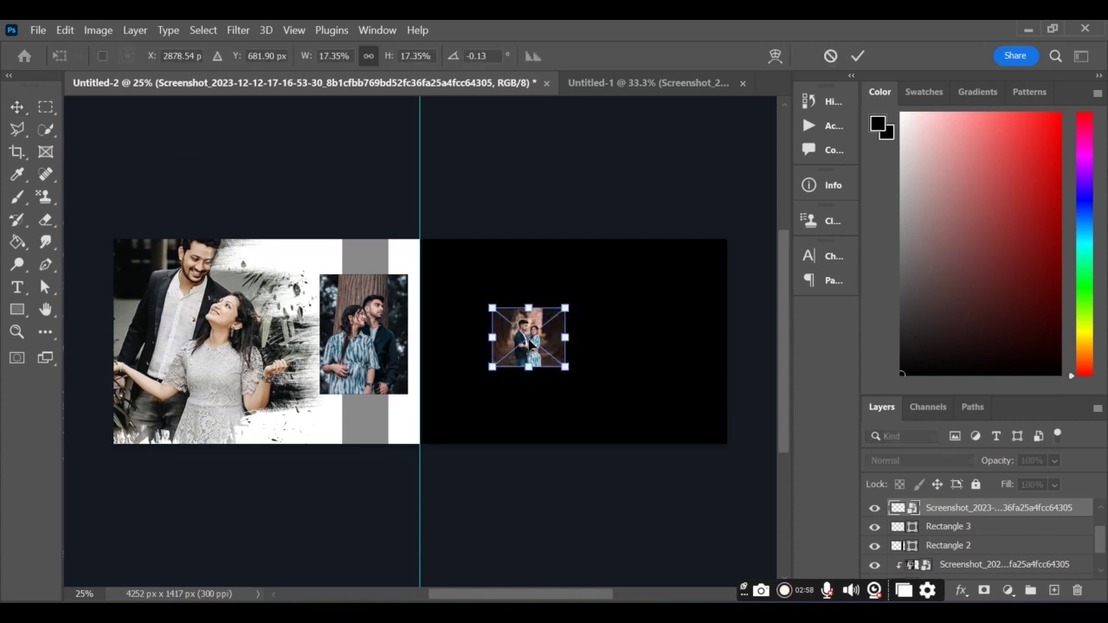
drag(564, 335, 727, 377)
key(Return)
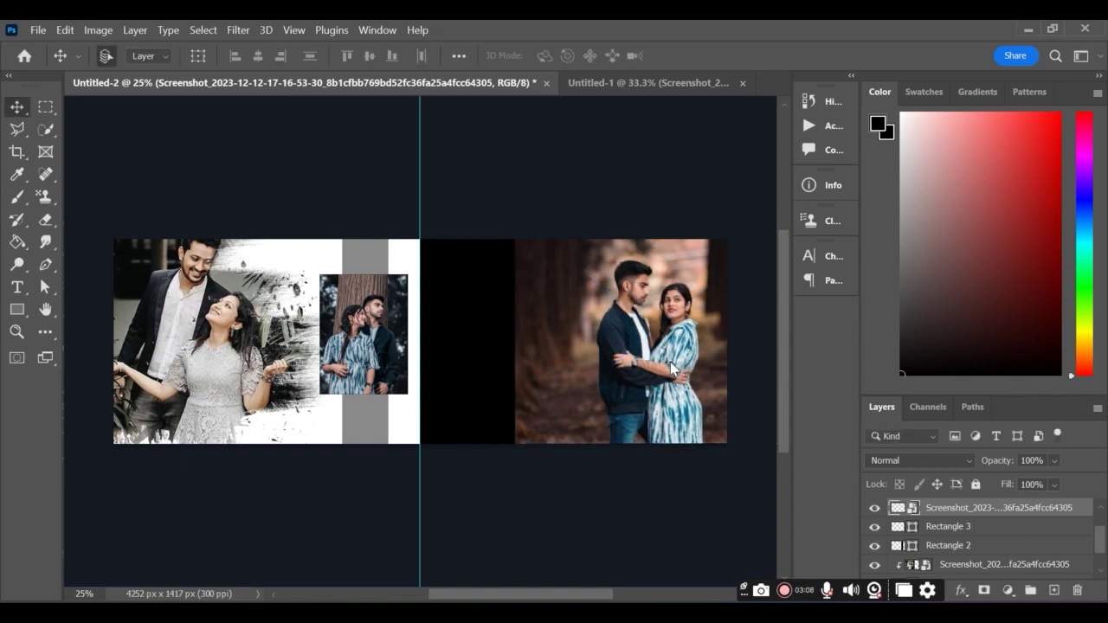
Clip the brown-forest couple photo to the black rectangle and duplicate the photo layer.
right_click(955, 510)
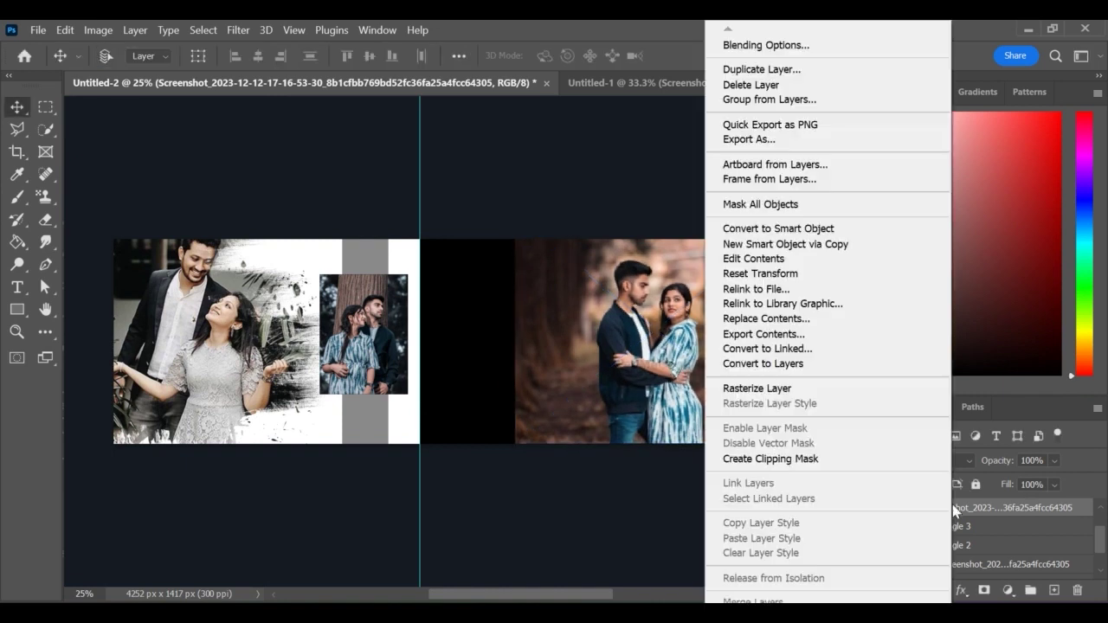
click(878, 457)
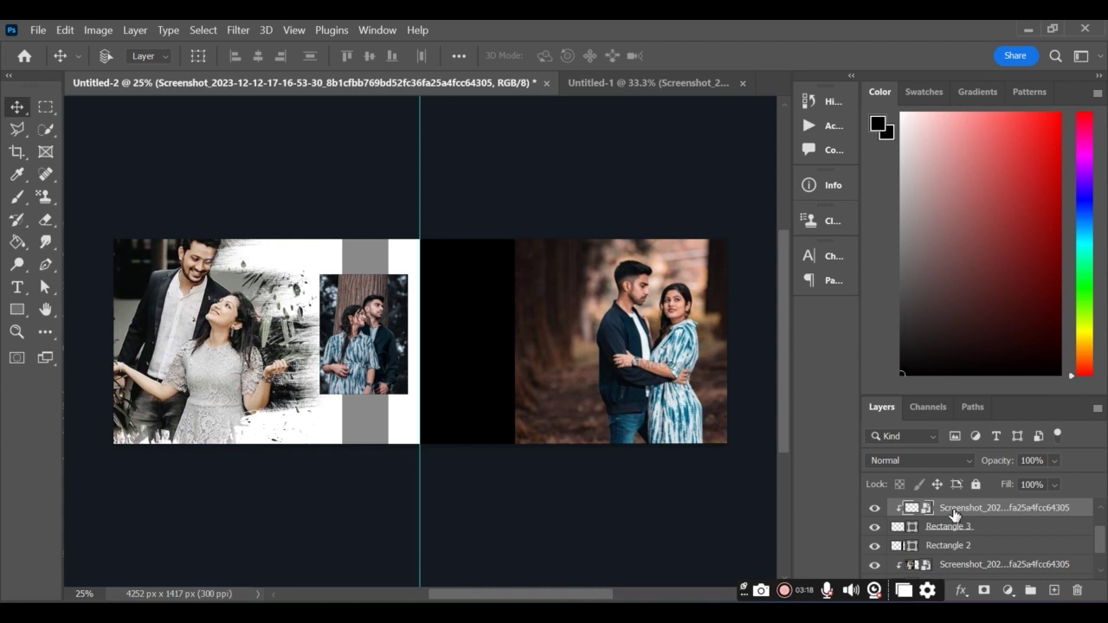
key(ctrl+j)
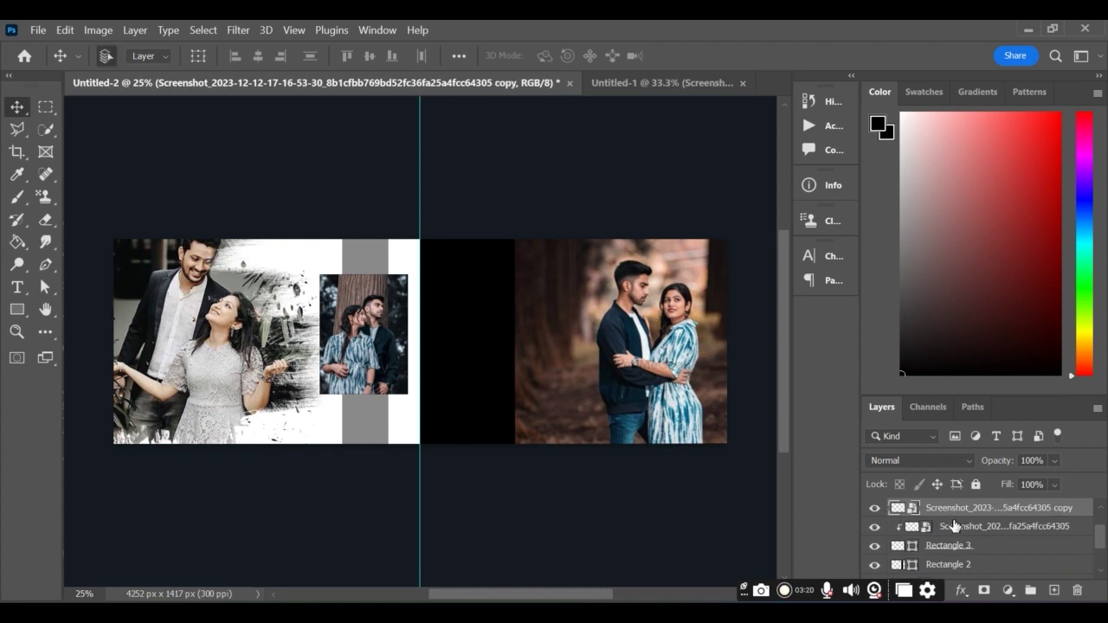
Move the clipped lower copy of the forest photo left and enlarge it to fill the black area beside the centre guide.
click(953, 529)
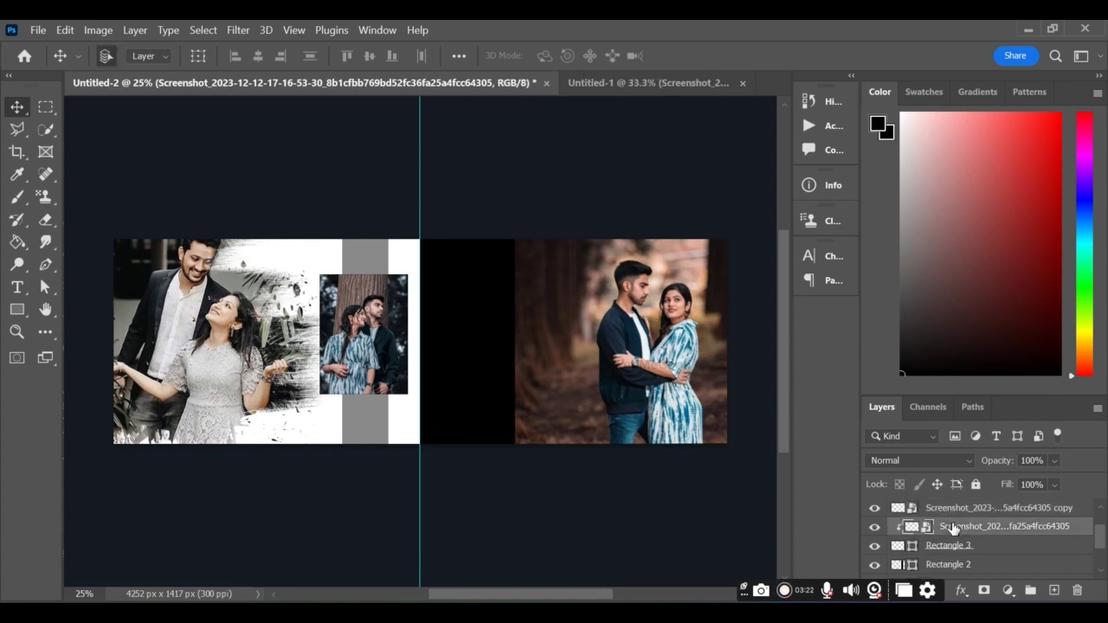
key(ctrl+t)
drag(674, 388, 578, 395)
drag(698, 332, 805, 339)
drag(593, 597, 515, 598)
key(Return)
Add an inverted layer mask to the clipped forest photo and brush white over the area beside the centre guide to reveal the tree trunks.
click(17, 196)
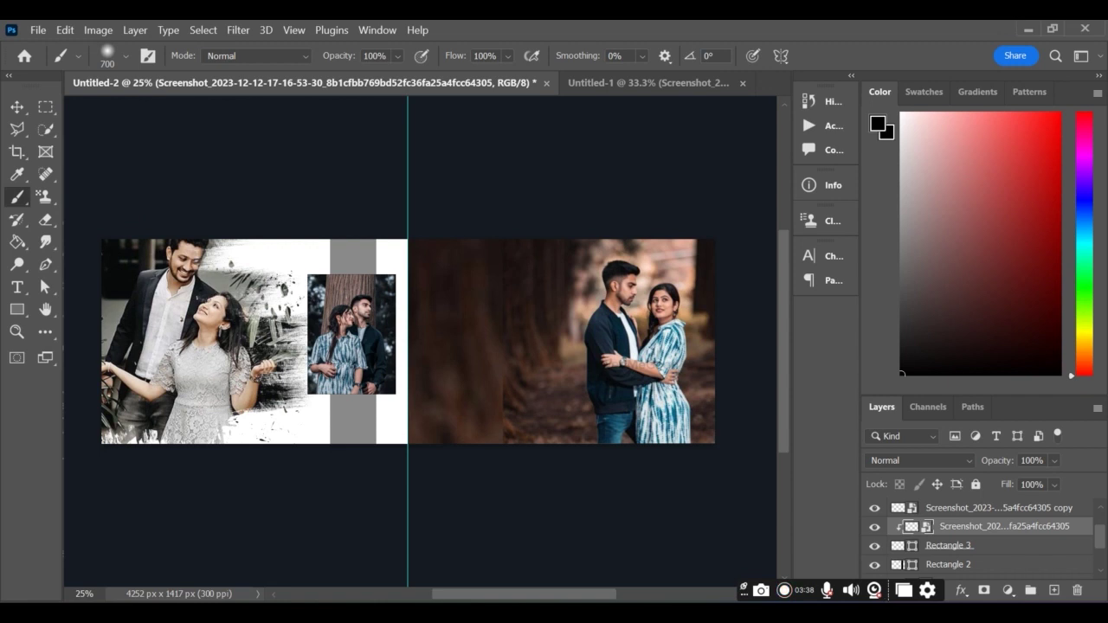
click(984, 590)
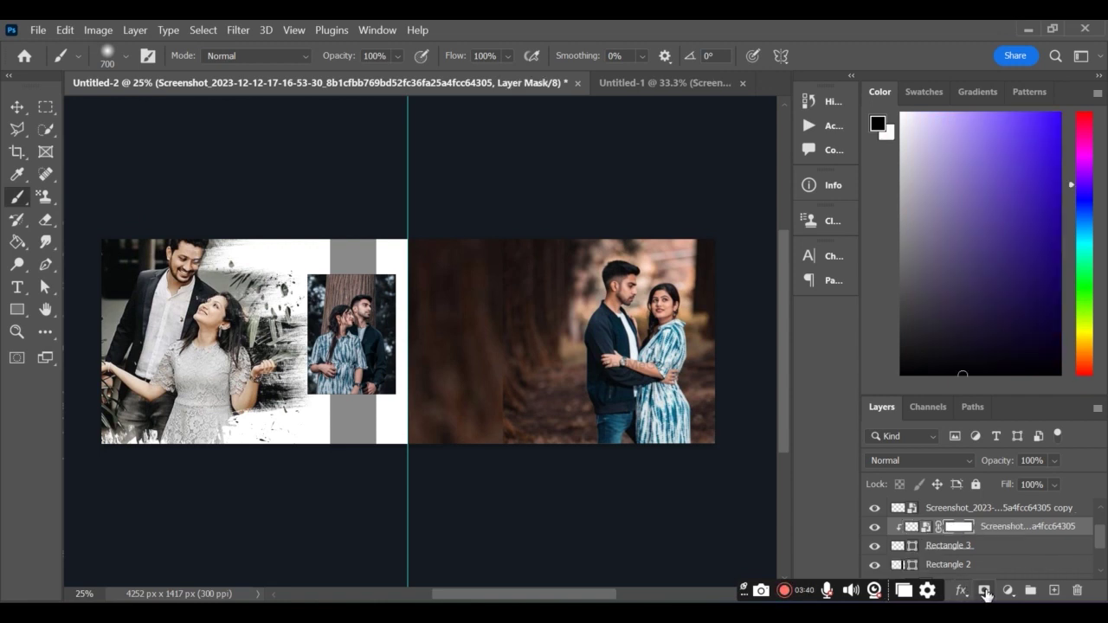
drag(475, 254, 483, 315)
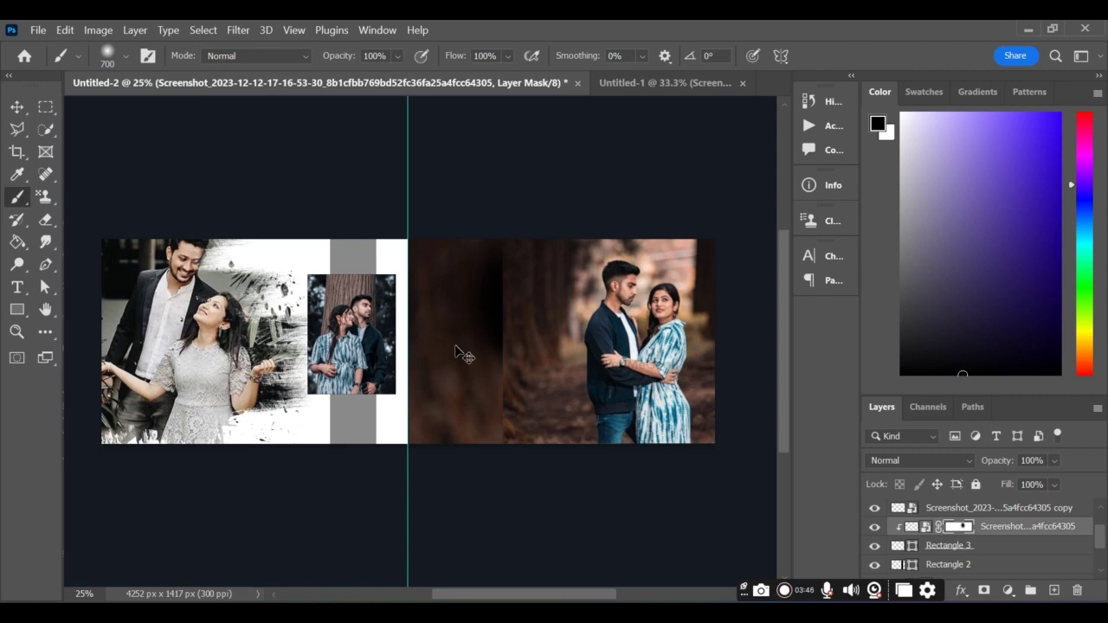
key(ctrl+z)
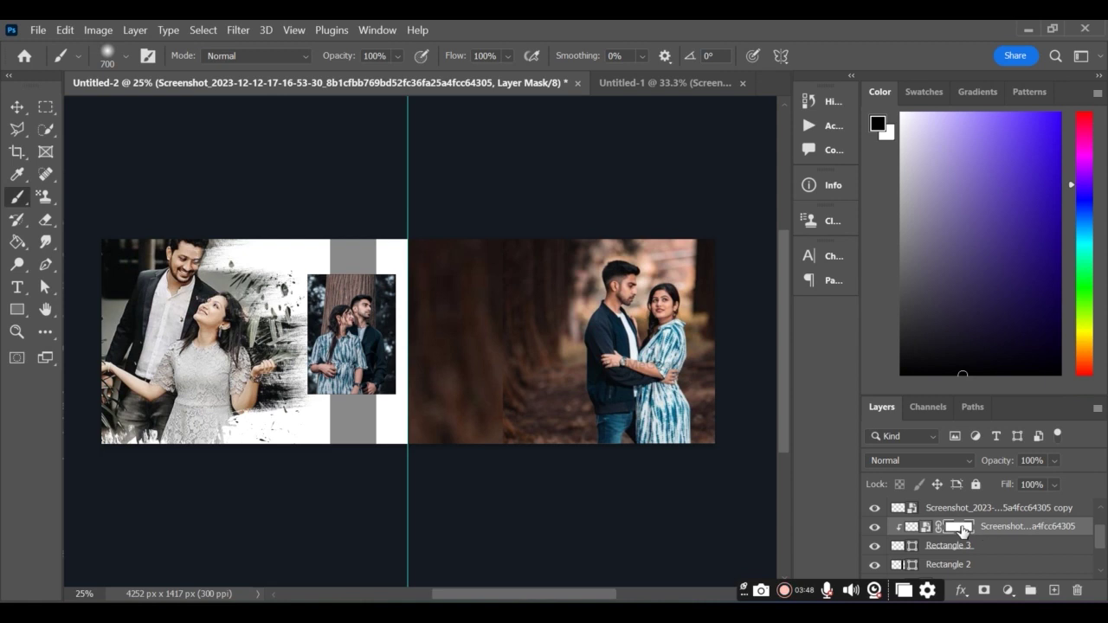
key(x)
key(ctrl+i)
mouse_move(424, 225)
mouse_down()
mouse_move(452, 401)
mouse_move(443, 222)
mouse_move(428, 219)
mouse_move(403, 250)
mouse_move(395, 421)
mouse_up()
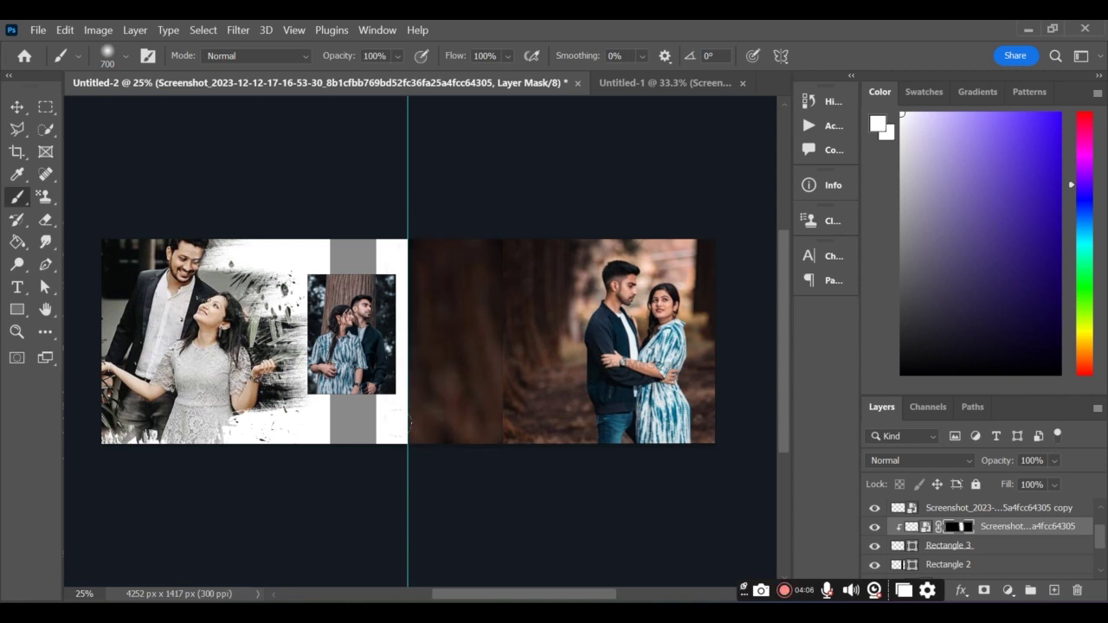
scroll(986, 508, up, 1)
click(986, 507)
click(984, 592)
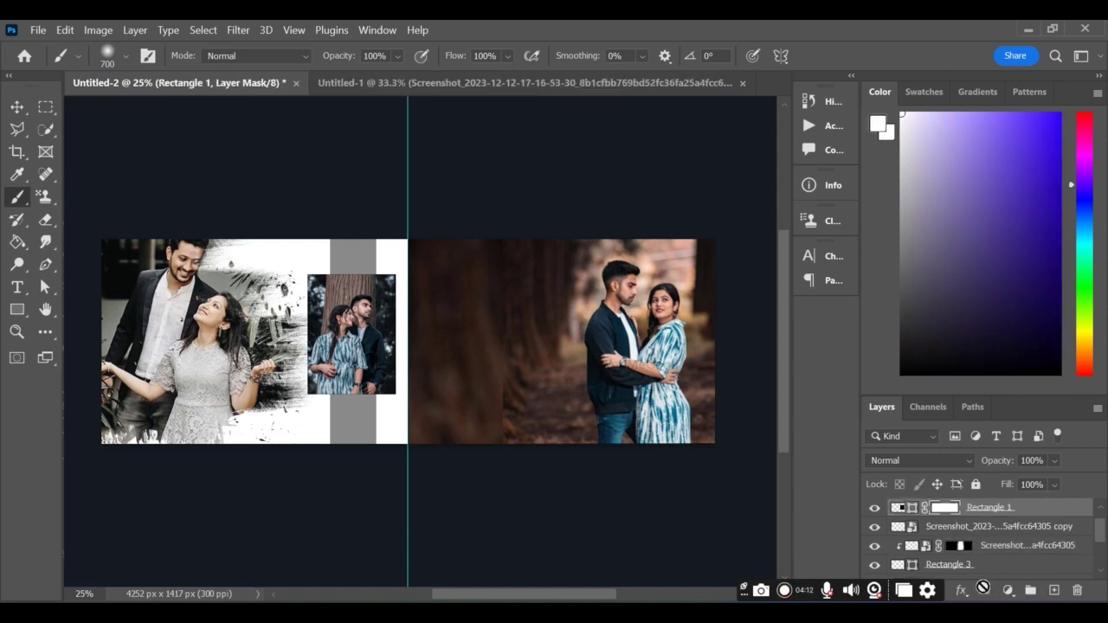
key(ctrl+i)
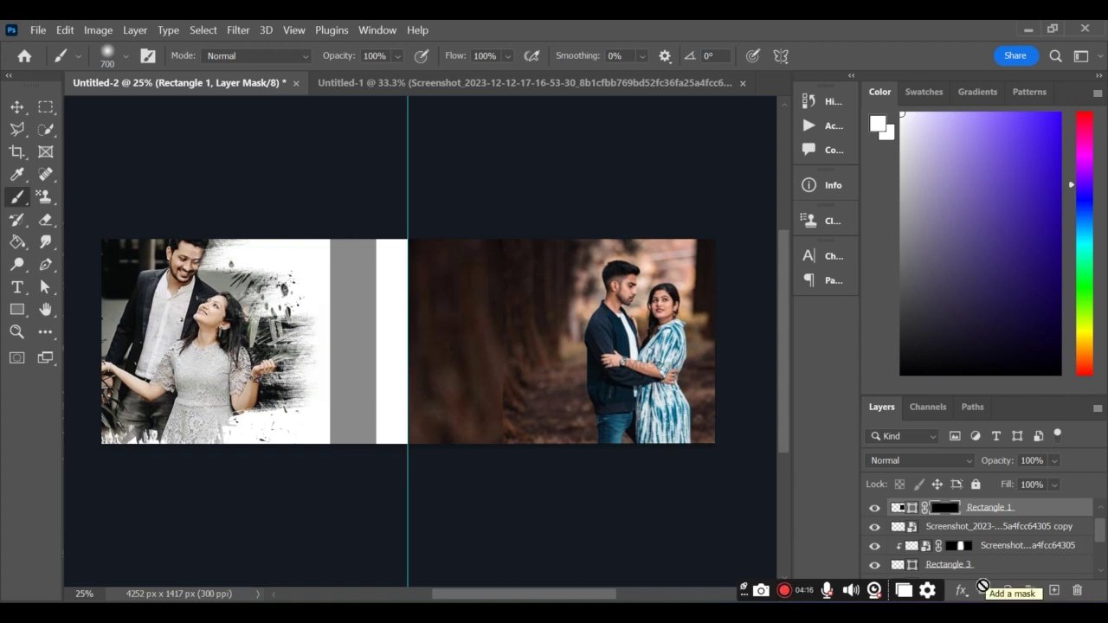
key(ctrl+z)
key(ctrl+z)
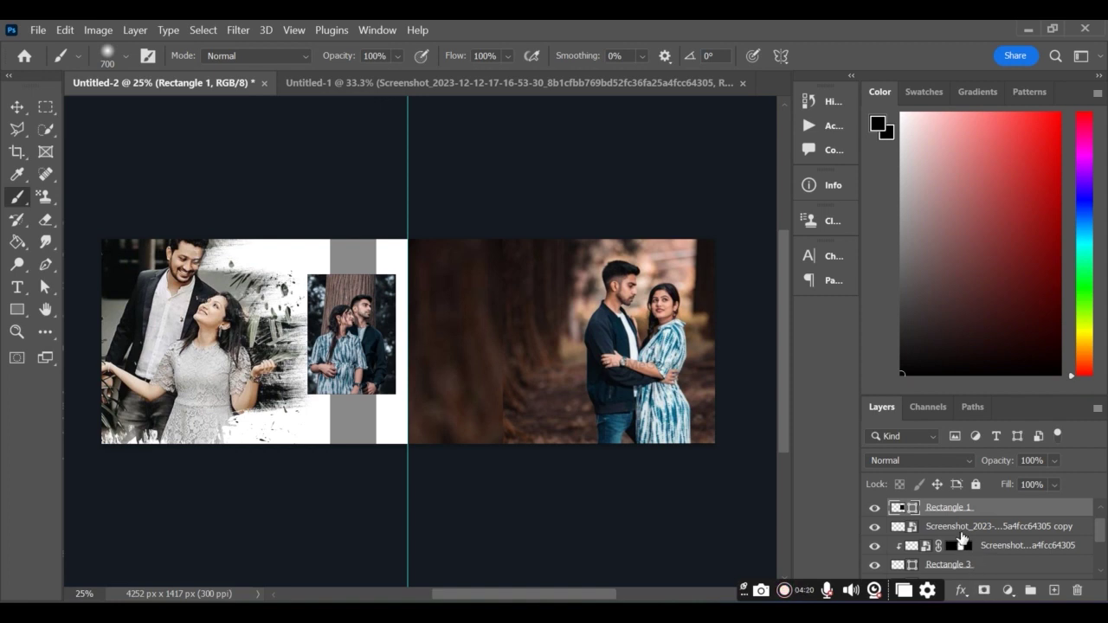
Add an inverted layer mask to the upper forest photo copy and brush white over the couple to blend it into the dark forest.
click(962, 528)
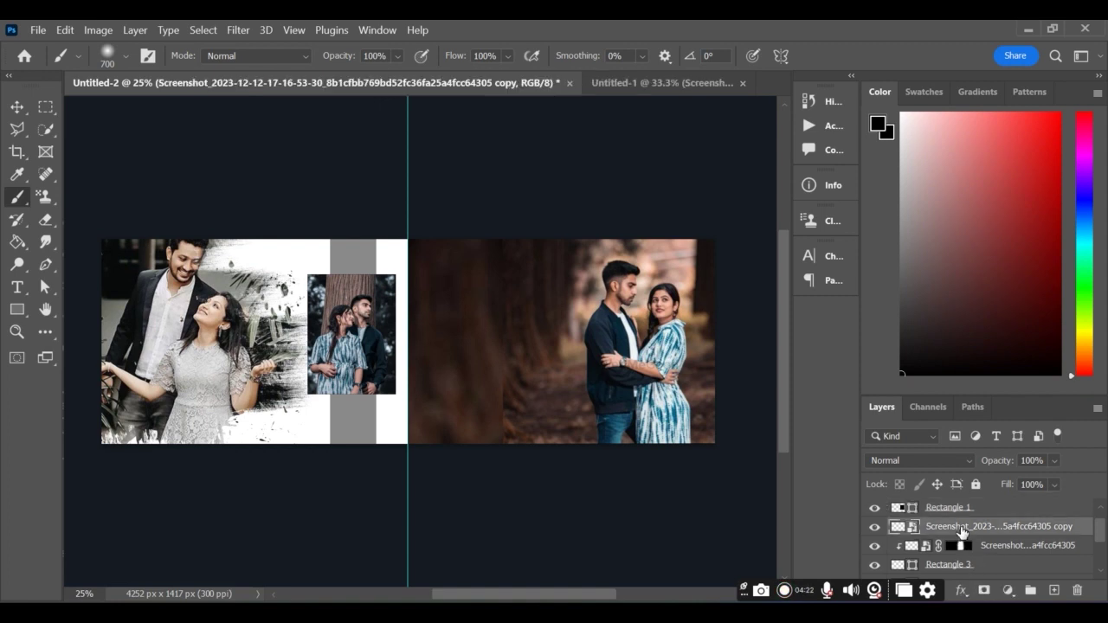
click(982, 591)
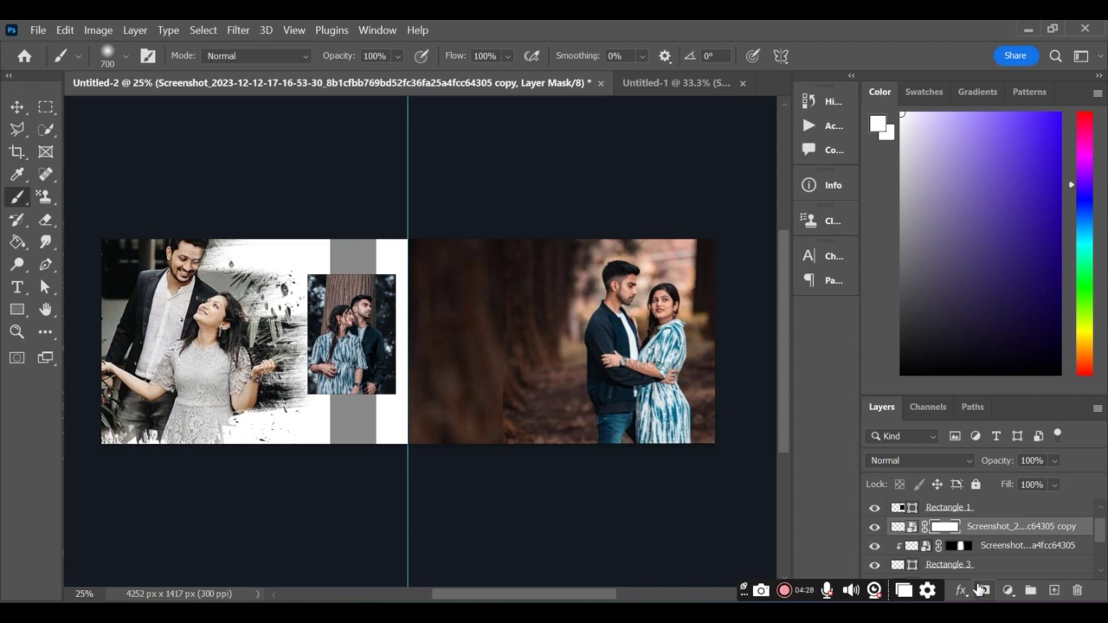
click(45, 287)
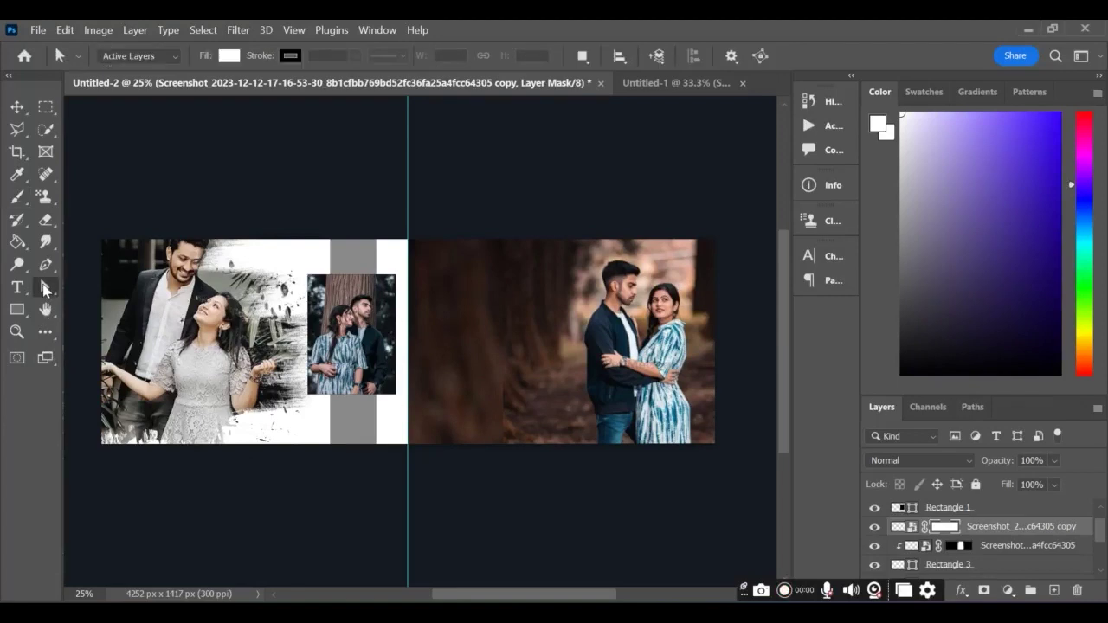
click(16, 197)
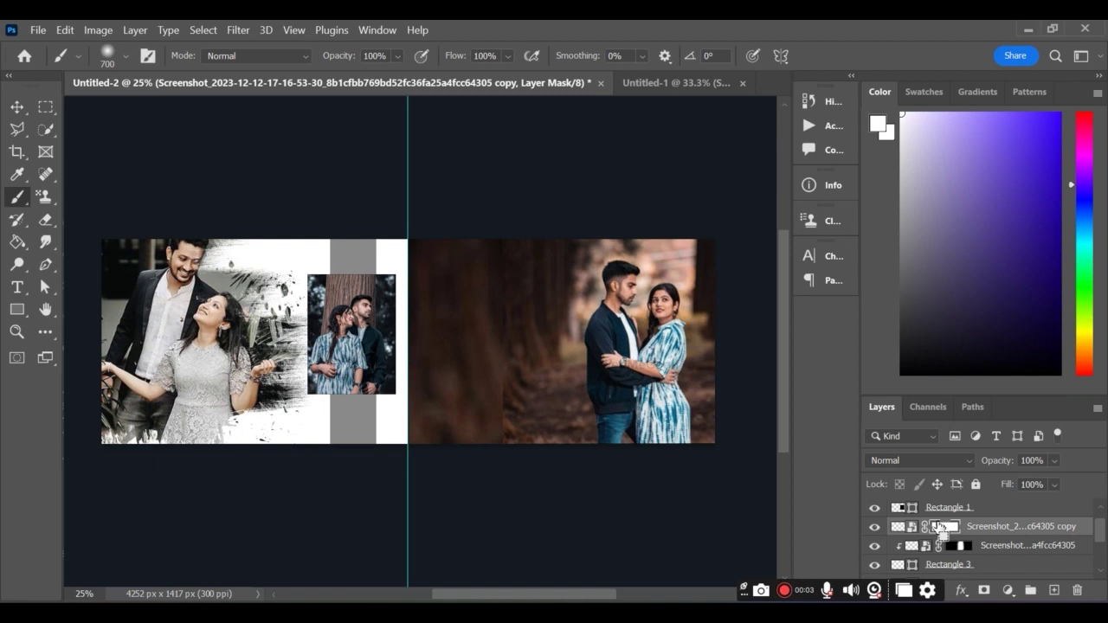
key(ctrl+i)
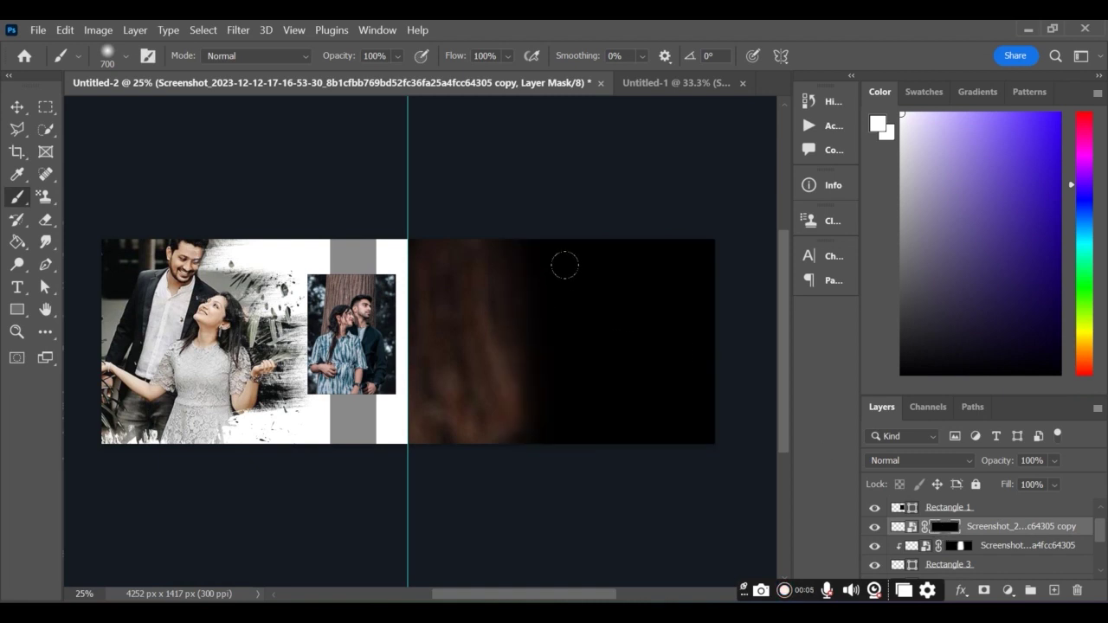
mouse_move(554, 242)
mouse_down()
mouse_move(554, 412)
mouse_move(600, 228)
mouse_move(684, 260)
mouse_move(684, 441)
mouse_move(648, 299)
mouse_up()
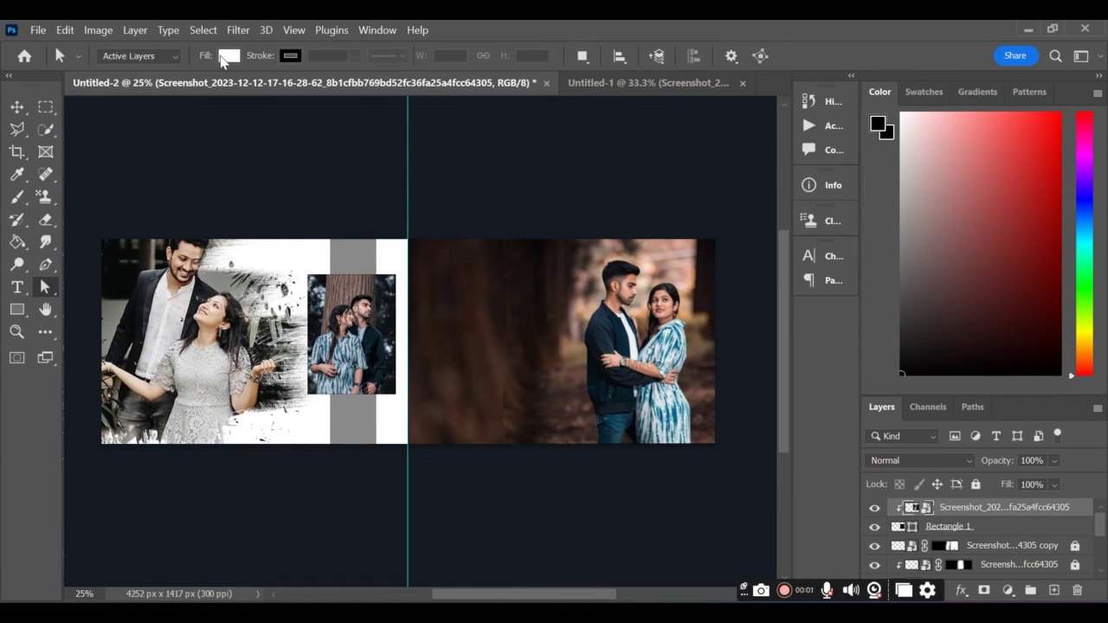
Draw a black rectangle about 944 × 576 px over the dark forest area and move it slightly left, away from the couple.
click(16, 309)
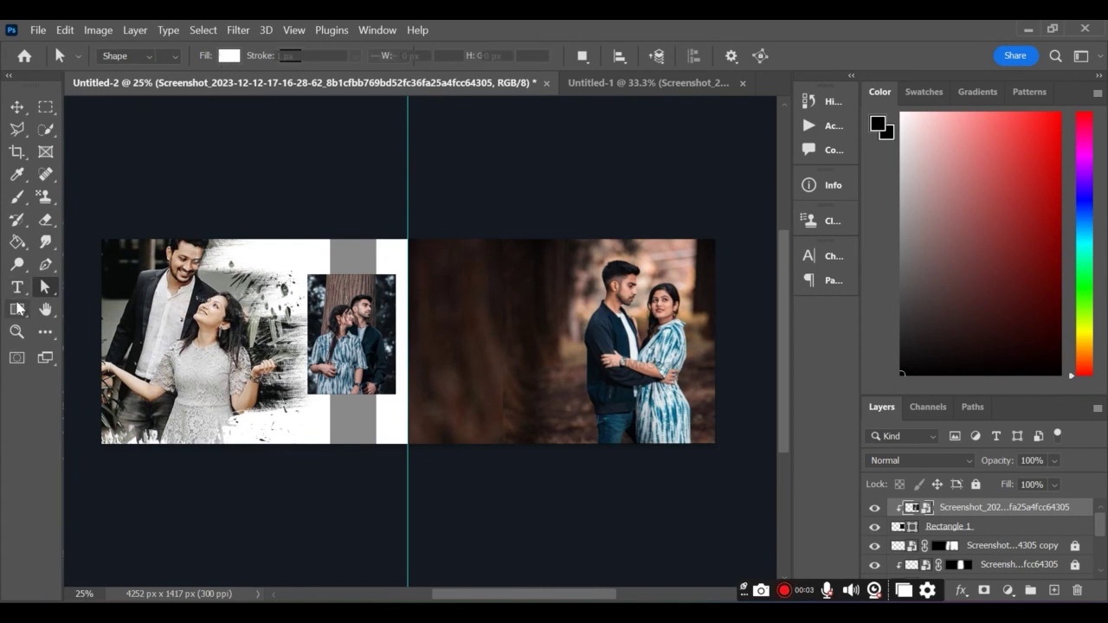
click(195, 56)
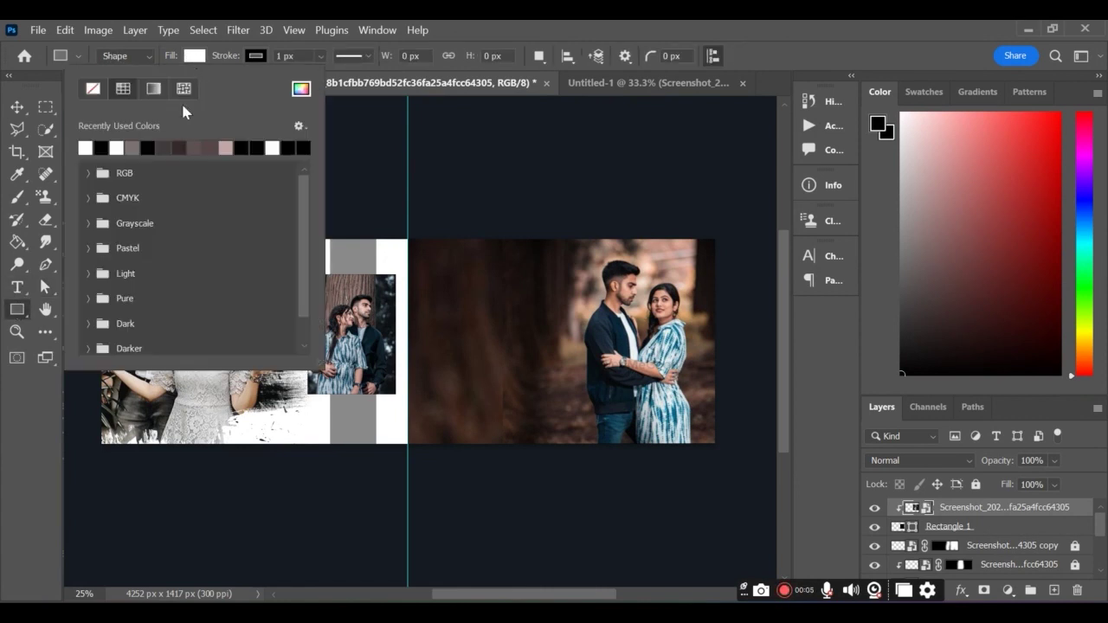
click(102, 147)
drag(444, 313, 578, 394)
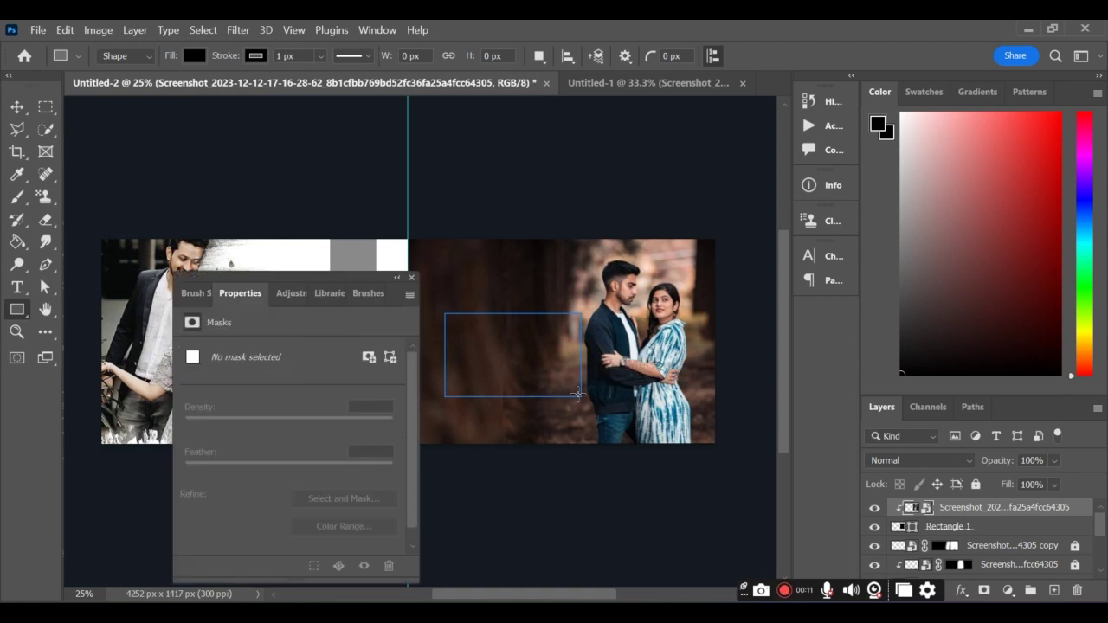
drag(506, 338, 495, 338)
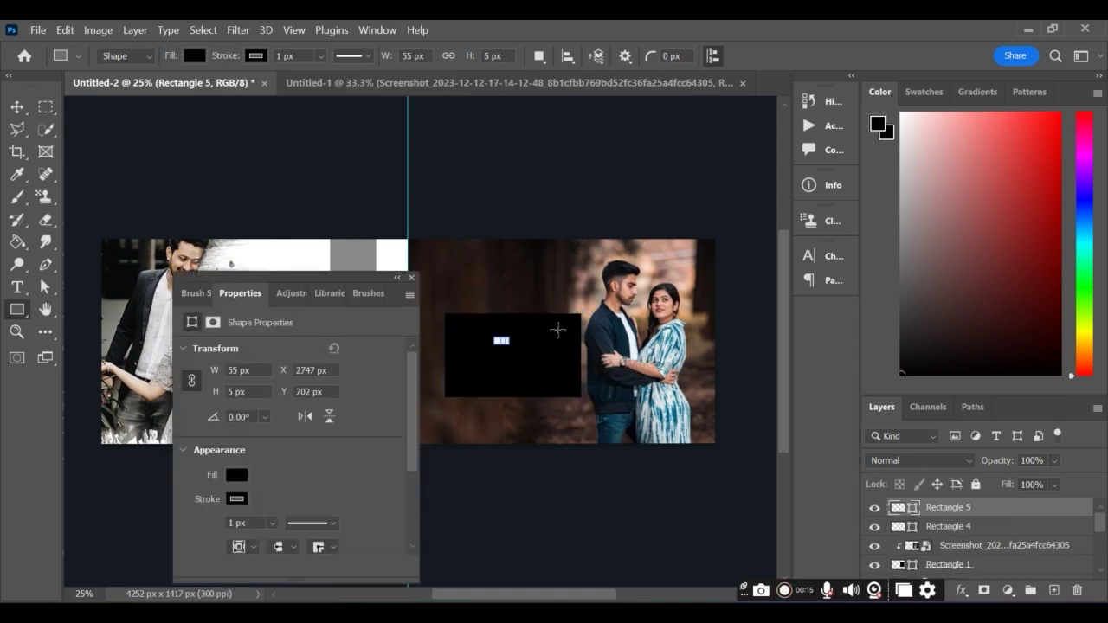
key(ctrl+z)
click(413, 279)
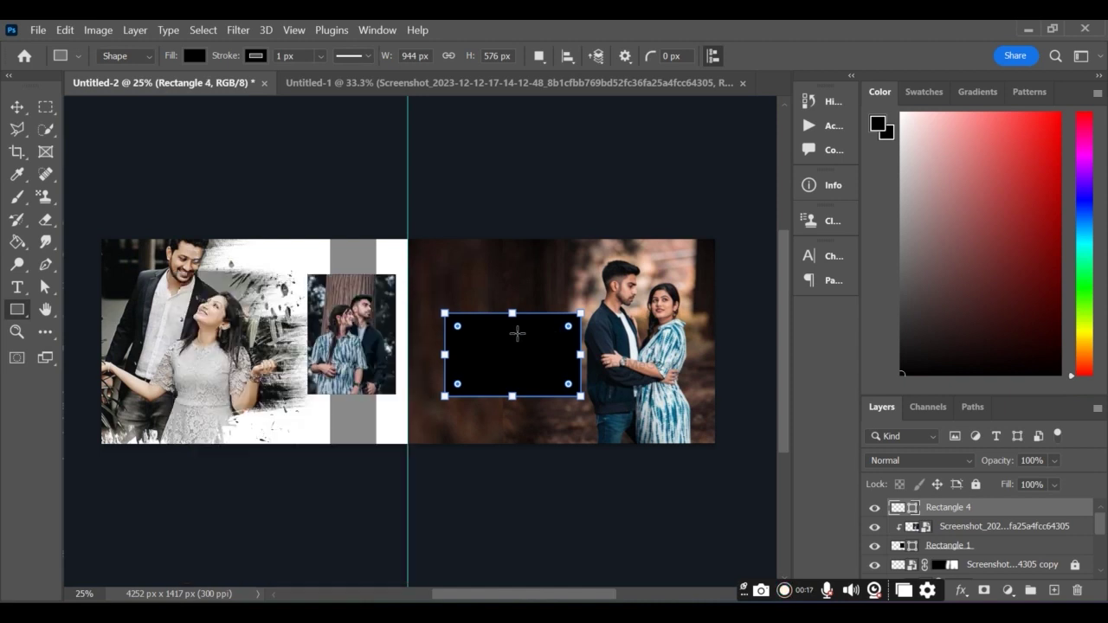
key(ctrl+t)
drag(520, 372, 495, 369)
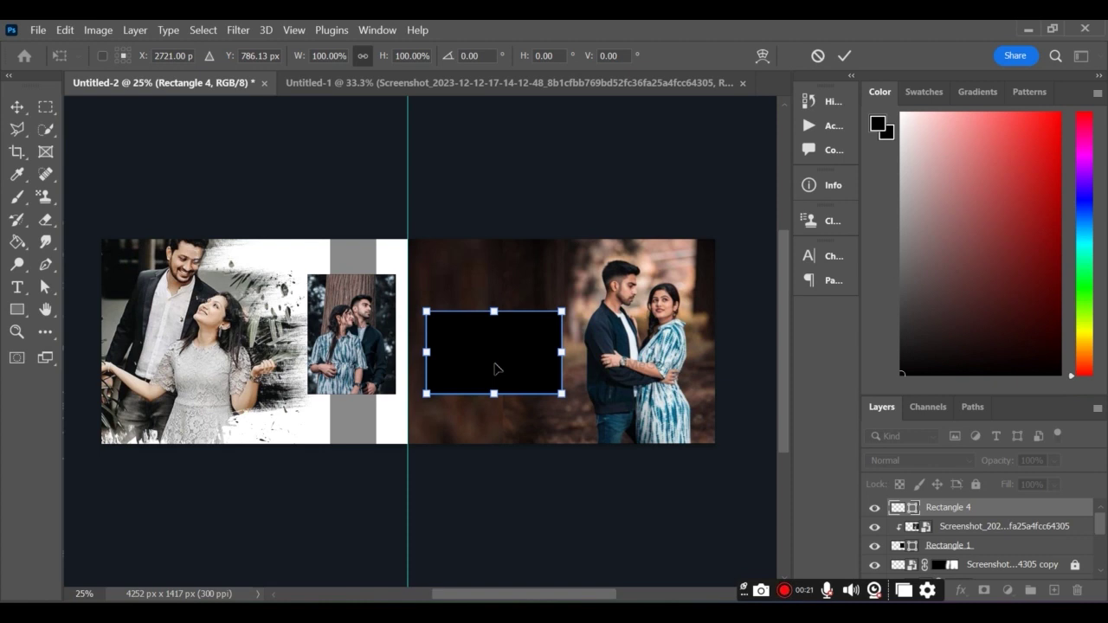
key(Return)
Copy the light-clothed couple photo from Untitled-1 into Untitled-2 and clip it to the new black rectangle.
key(u)
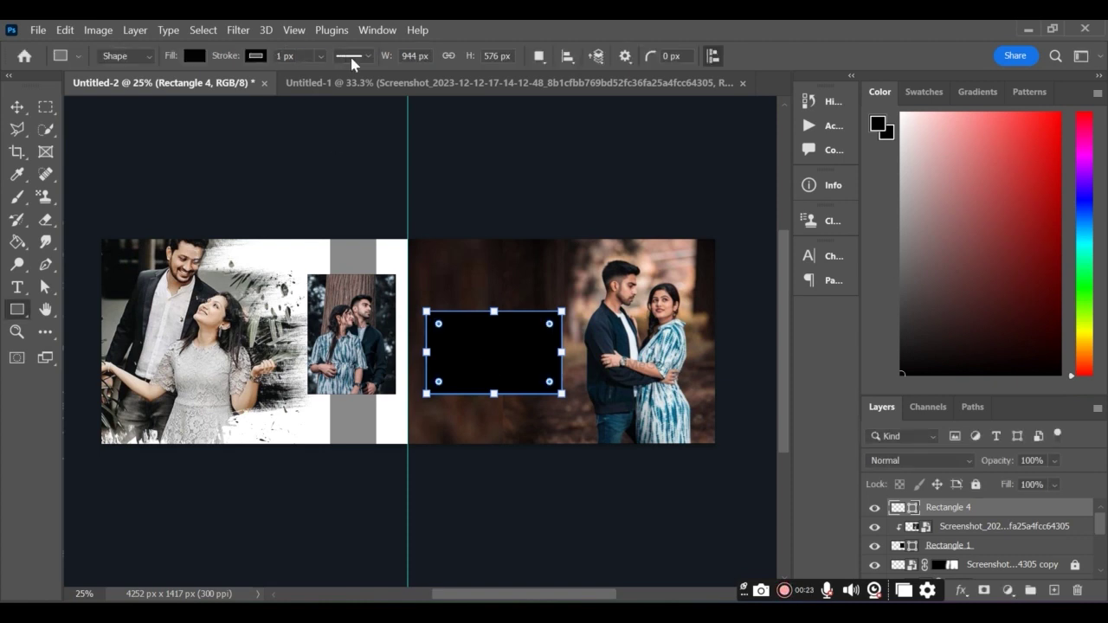
click(365, 82)
click(17, 107)
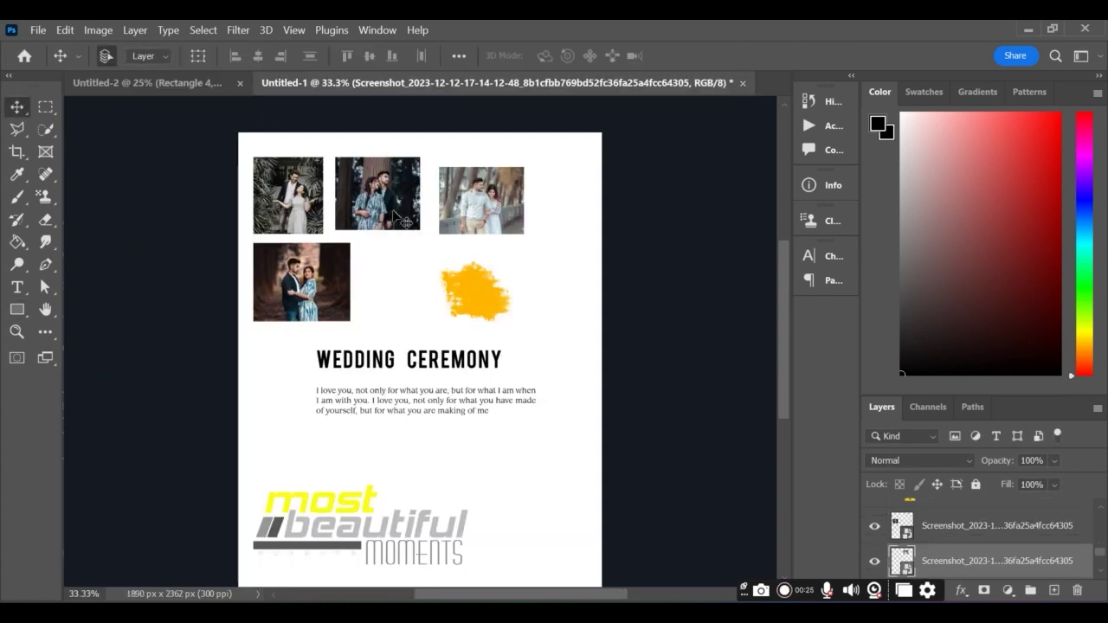
drag(500, 223, 444, 351)
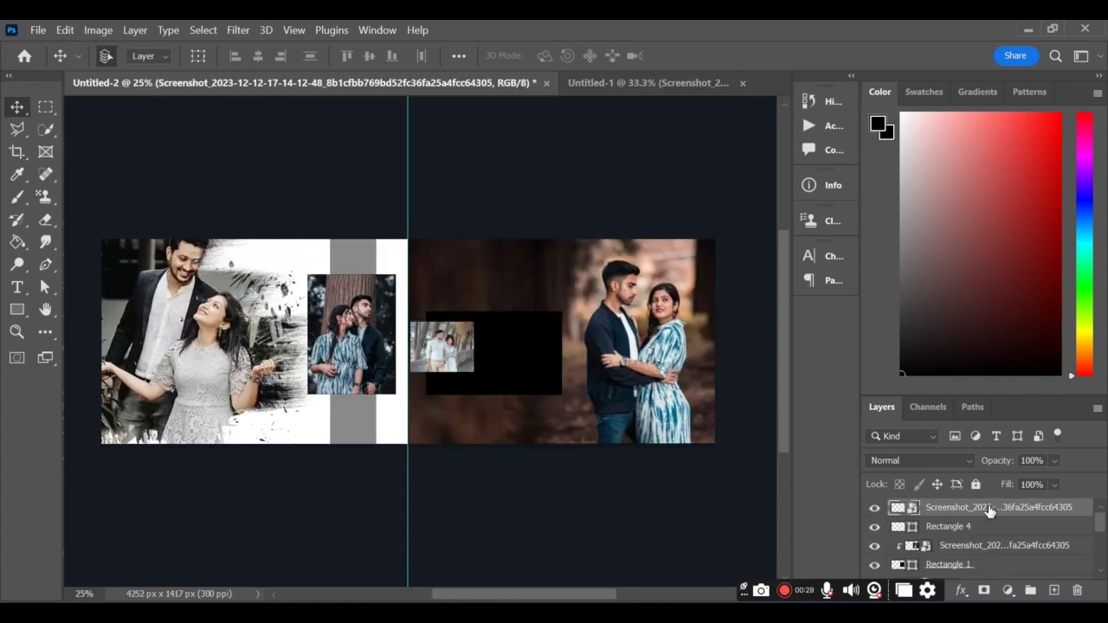
right_click(989, 508)
click(789, 460)
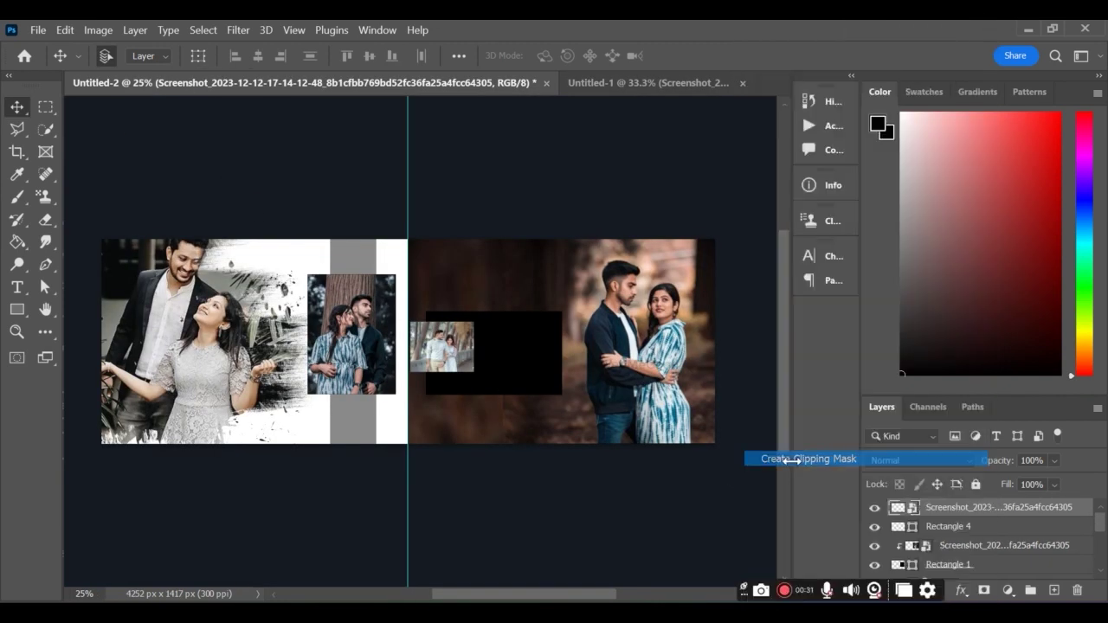
Scale the clipped light-clothed couple photo to about 54% and position it so the couple sits inside the rectangle.
key(ctrl+t)
drag(474, 347, 513, 369)
key(Return)
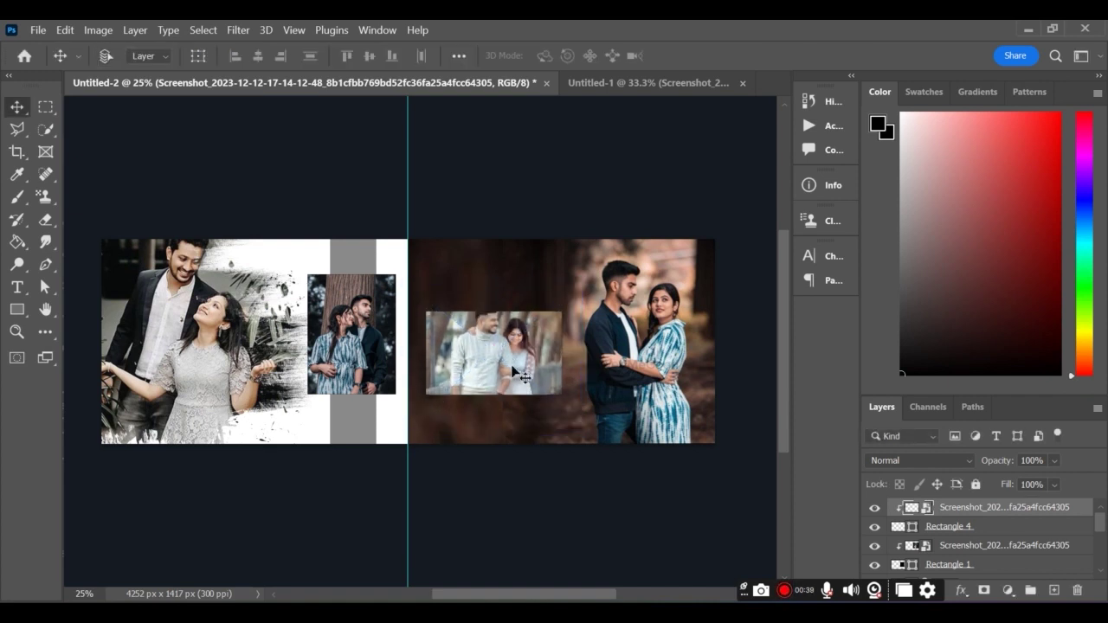
key(ctrl+t)
drag(511, 369, 511, 378)
drag(584, 364, 520, 372)
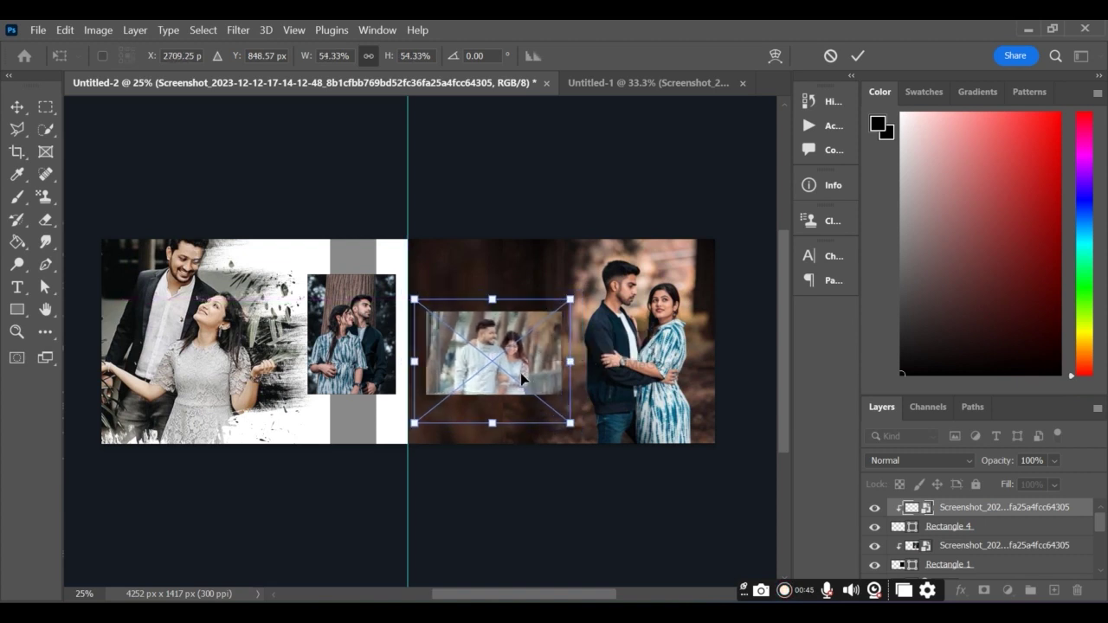
key(Return)
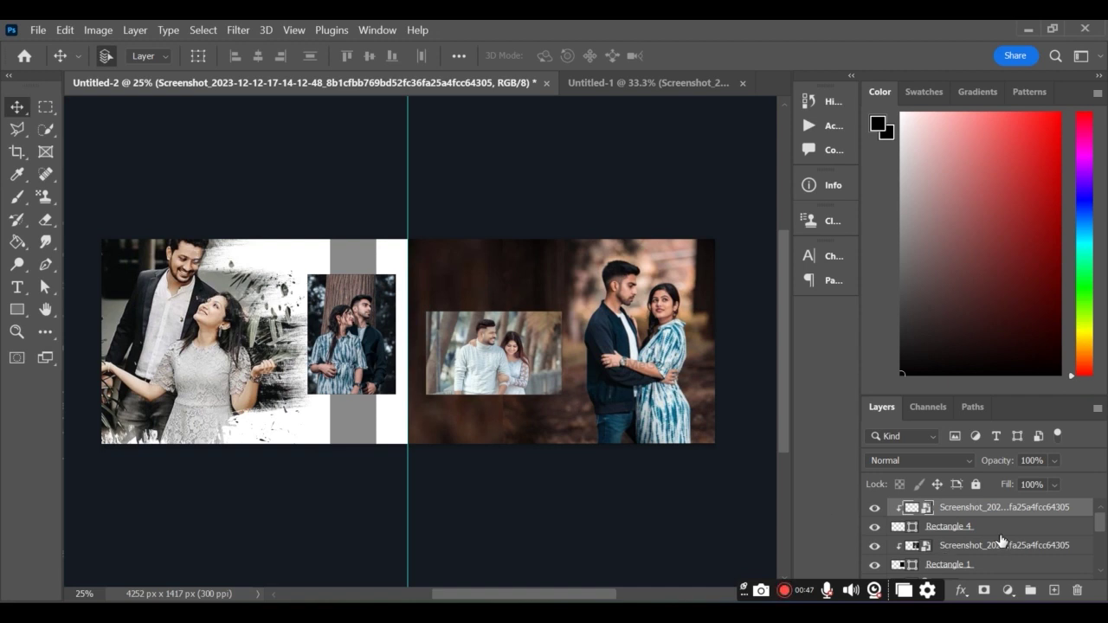
Draw a white rectangle about 967 × 685 px directly beneath the light-clothed couple photo and its black rectangle.
click(969, 545)
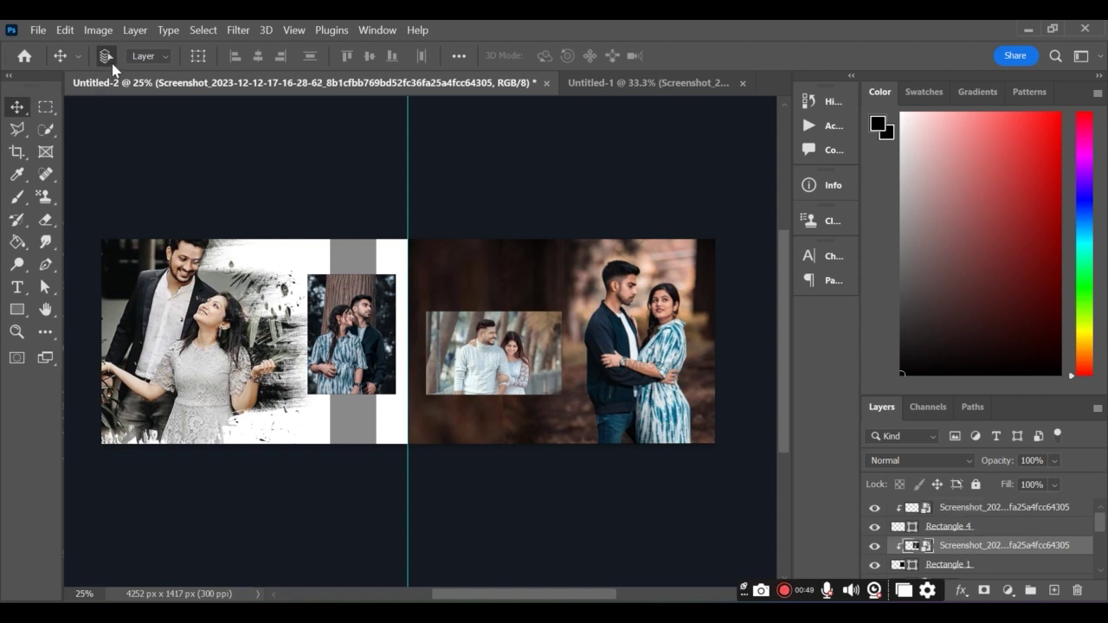
click(16, 309)
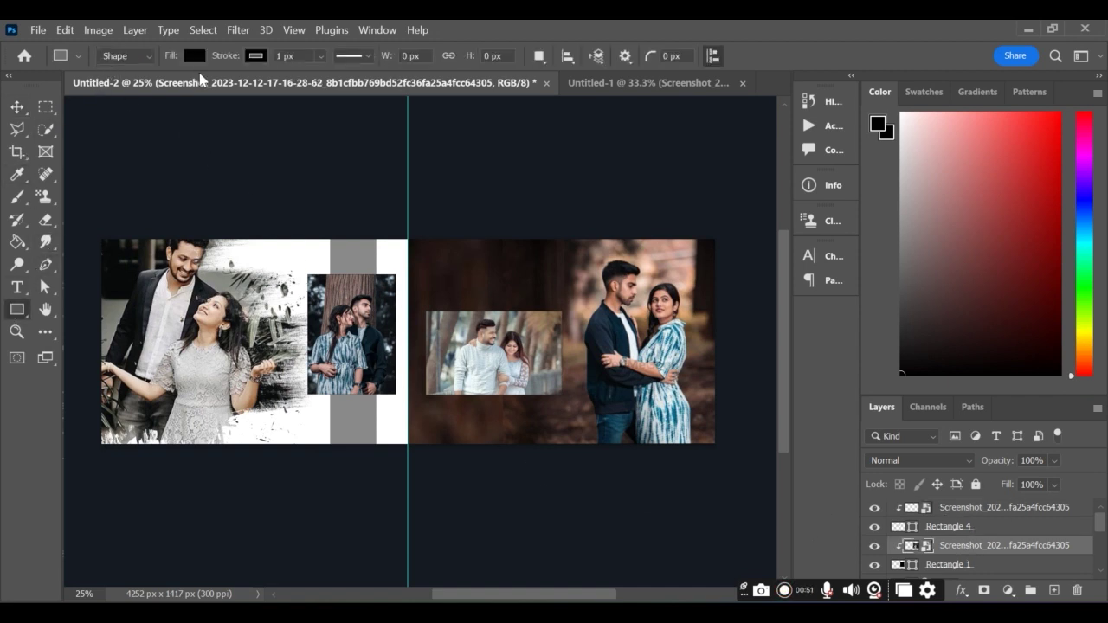
click(195, 56)
click(115, 147)
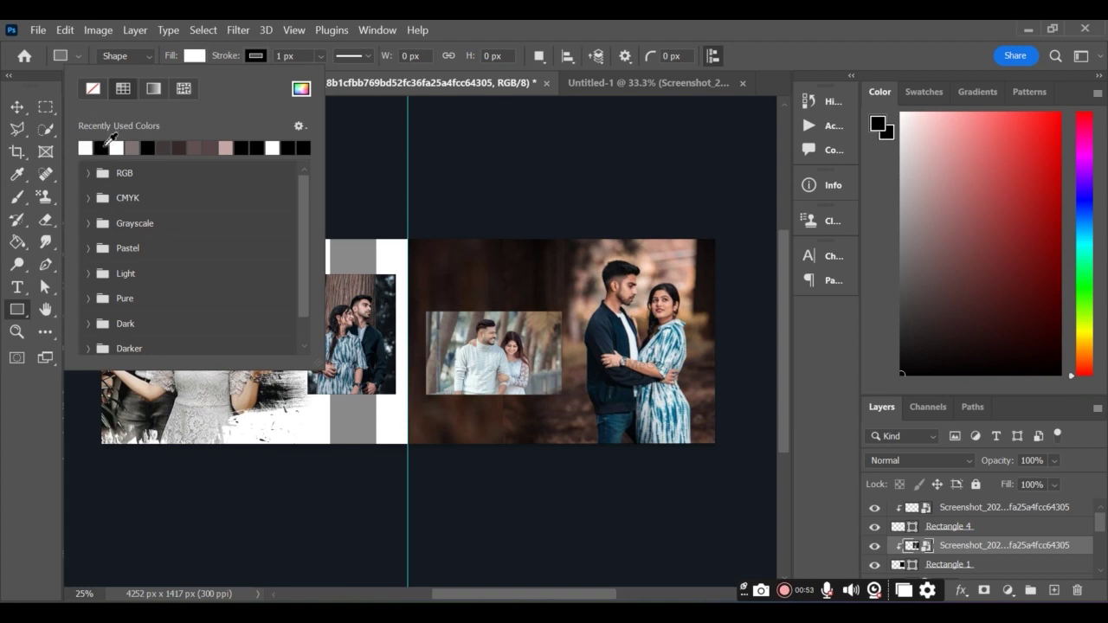
click(182, 69)
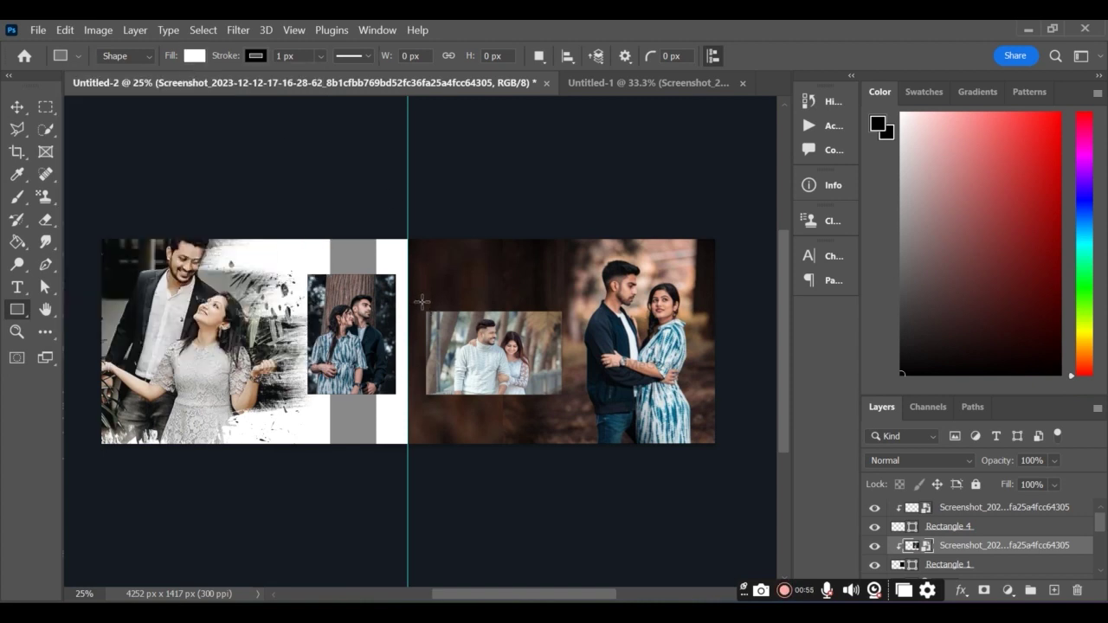
drag(427, 304, 563, 400)
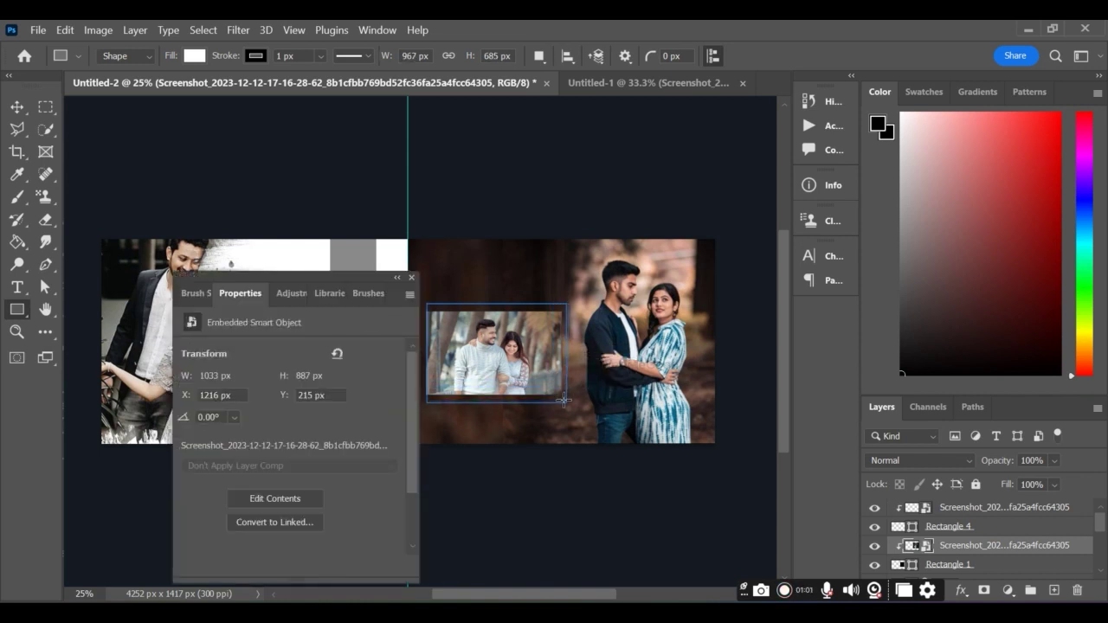
click(413, 280)
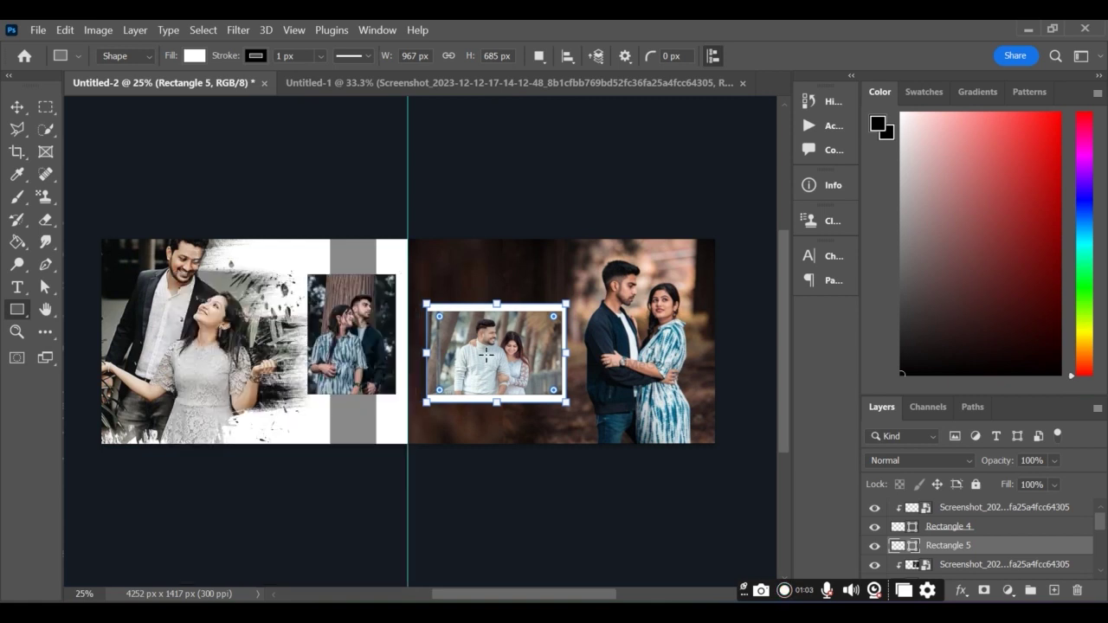
Shift the white rectangle about 31 px to the right so it sits offset behind the light-clothed couple photo.
key(ctrl+t)
drag(487, 353, 491, 355)
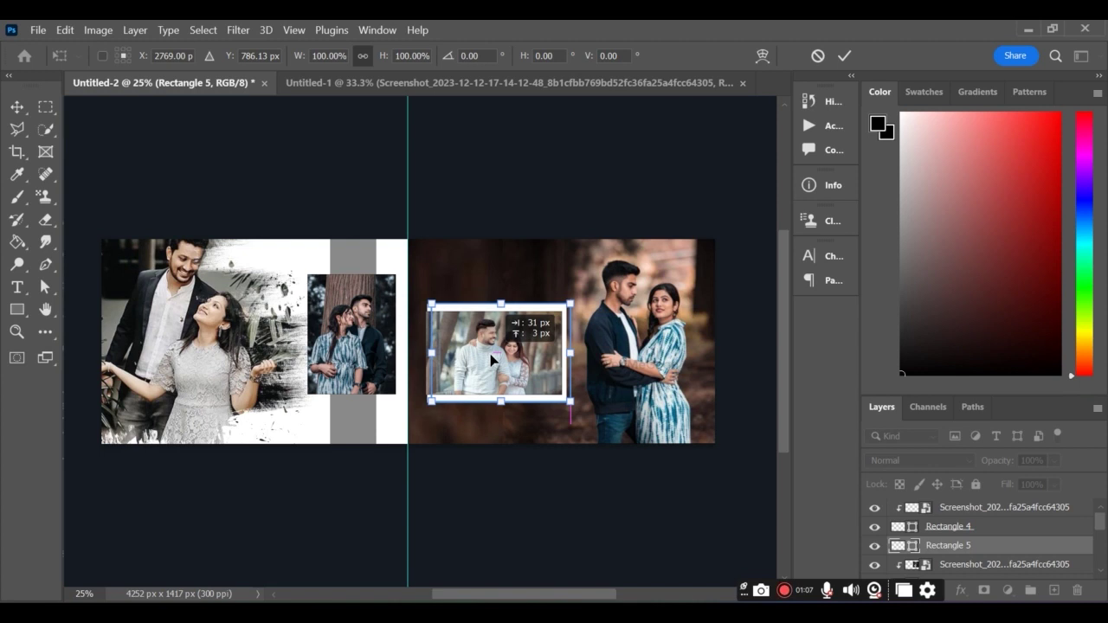
drag(491, 360, 490, 360)
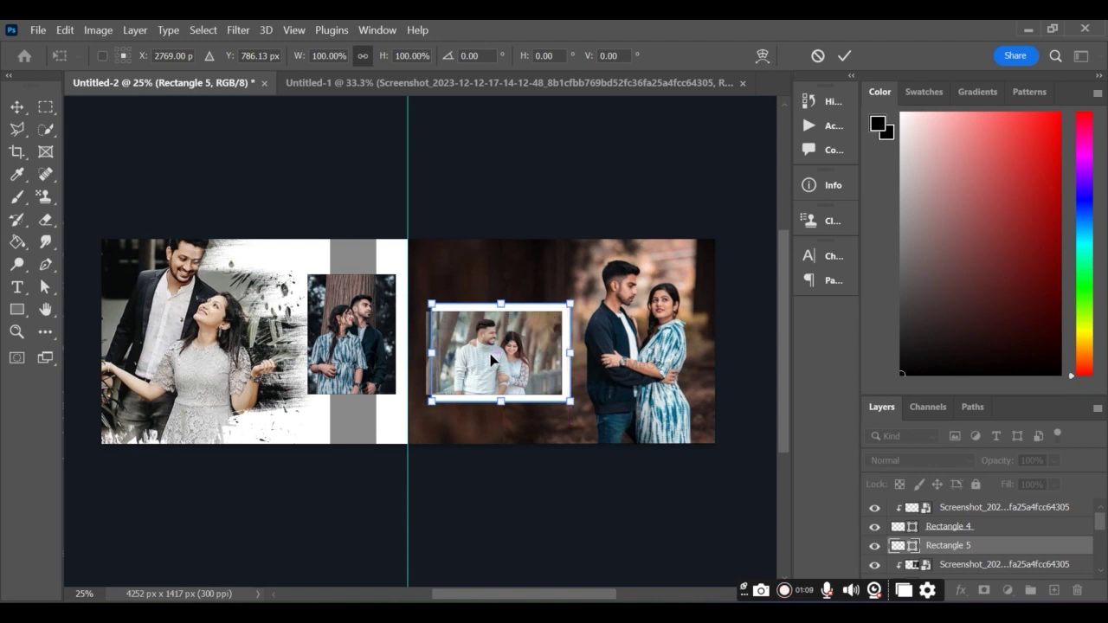
key(Return)
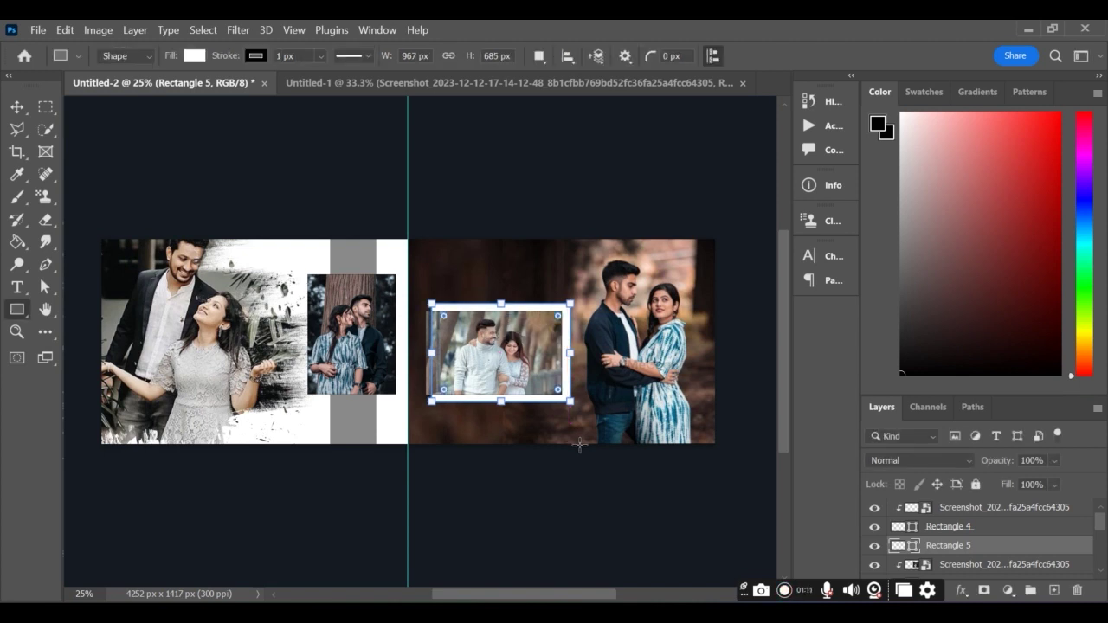
scroll(998, 560, down, 3)
scroll(999, 560, up, 3)
Lock the Rectangle 3 and Rectangle 2 layers completely.
click(16, 107)
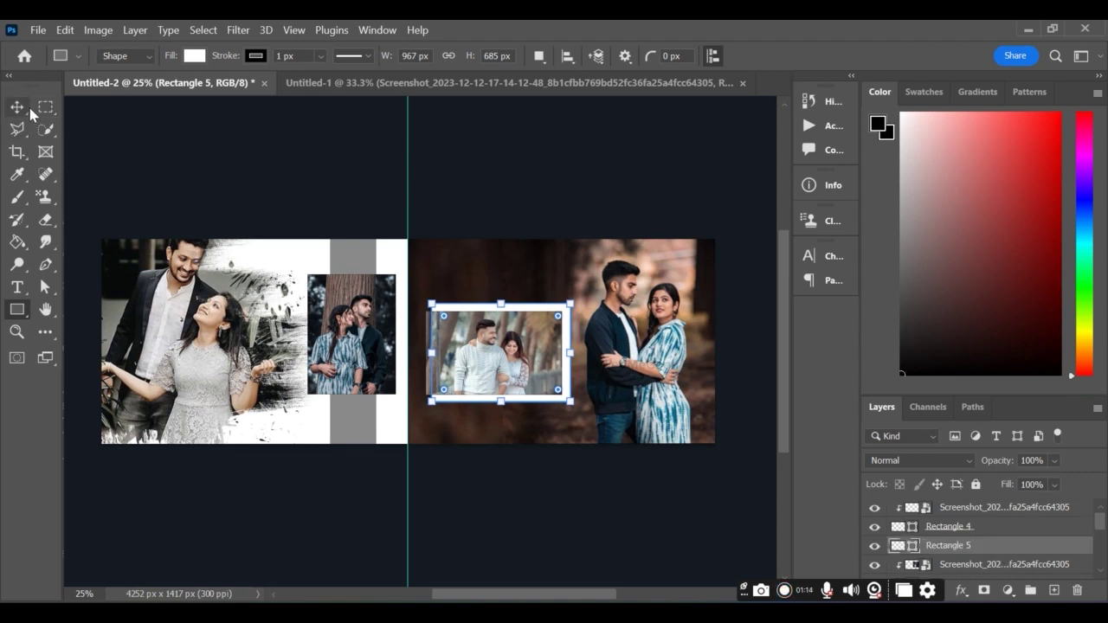
click(472, 409)
mouse_move(472, 408)
mouse_down()
mouse_move(481, 392)
mouse_move(459, 413)
mouse_move(468, 413)
mouse_up()
scroll(997, 538, down, 3)
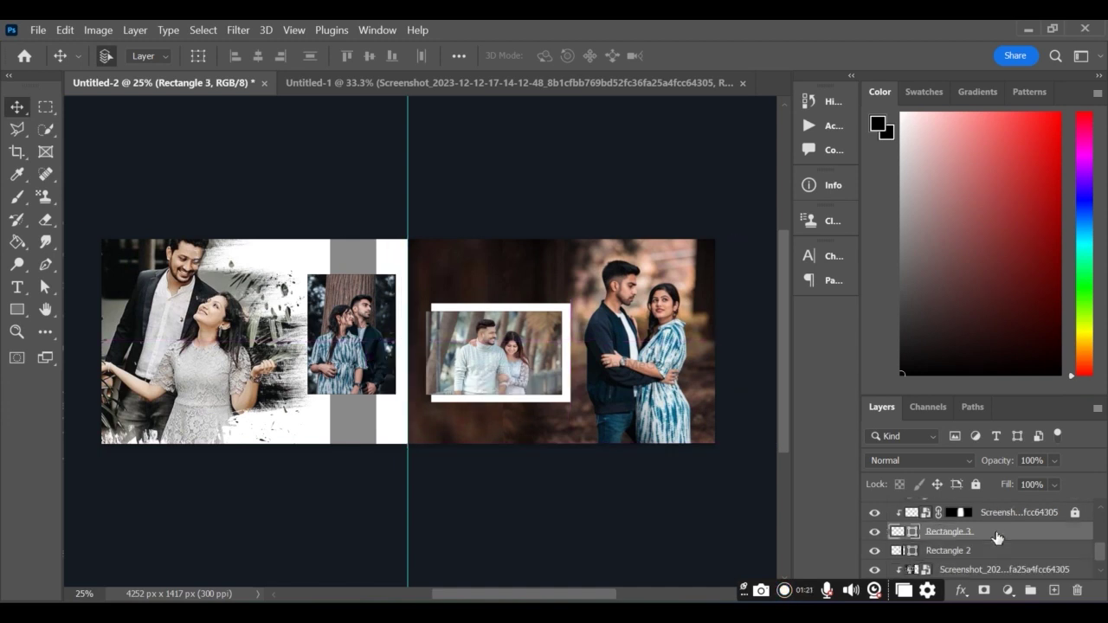
scroll(997, 538, up, 2)
click(975, 484)
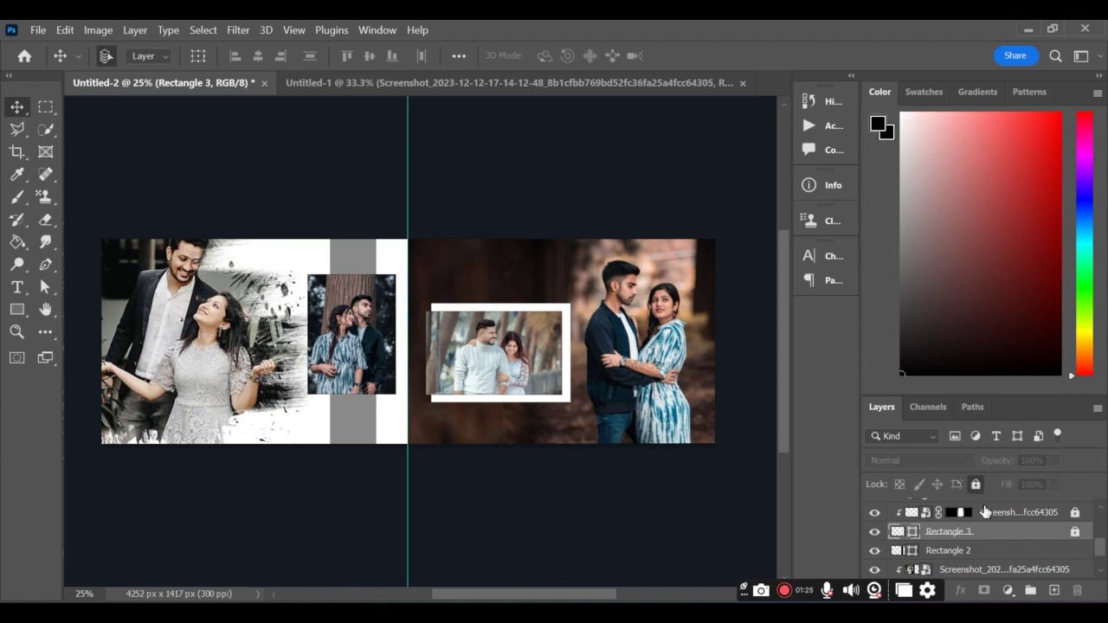
click(969, 552)
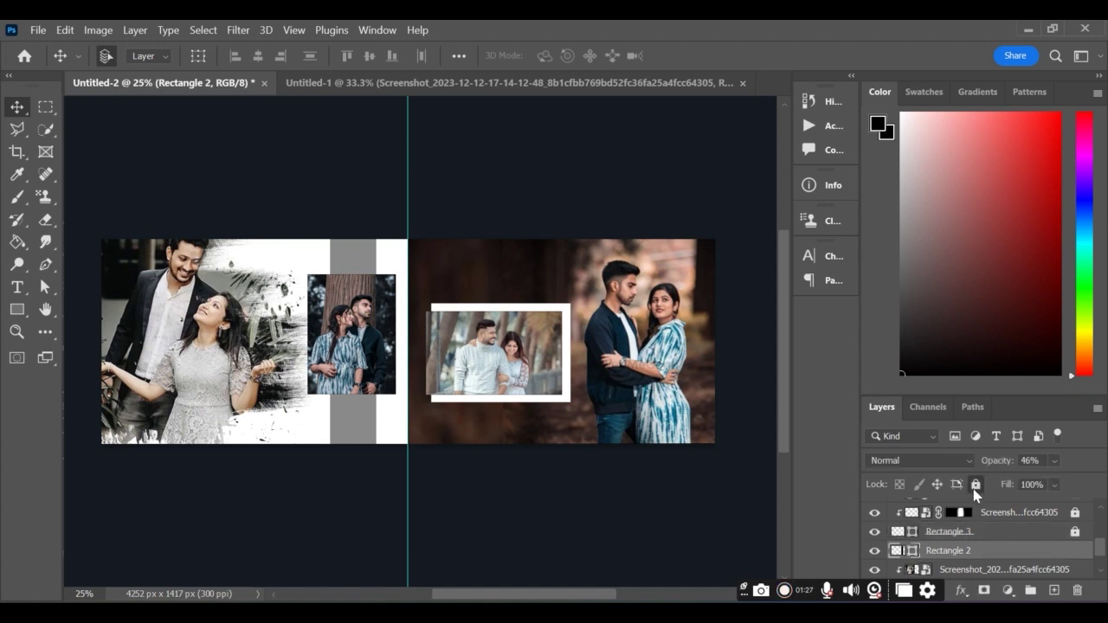
click(975, 485)
Scale the light-clothed couple photo together with its black and white rectangles to 97.63% and move them slightly down and left.
click(492, 385)
click(493, 366)
key(ctrl+t)
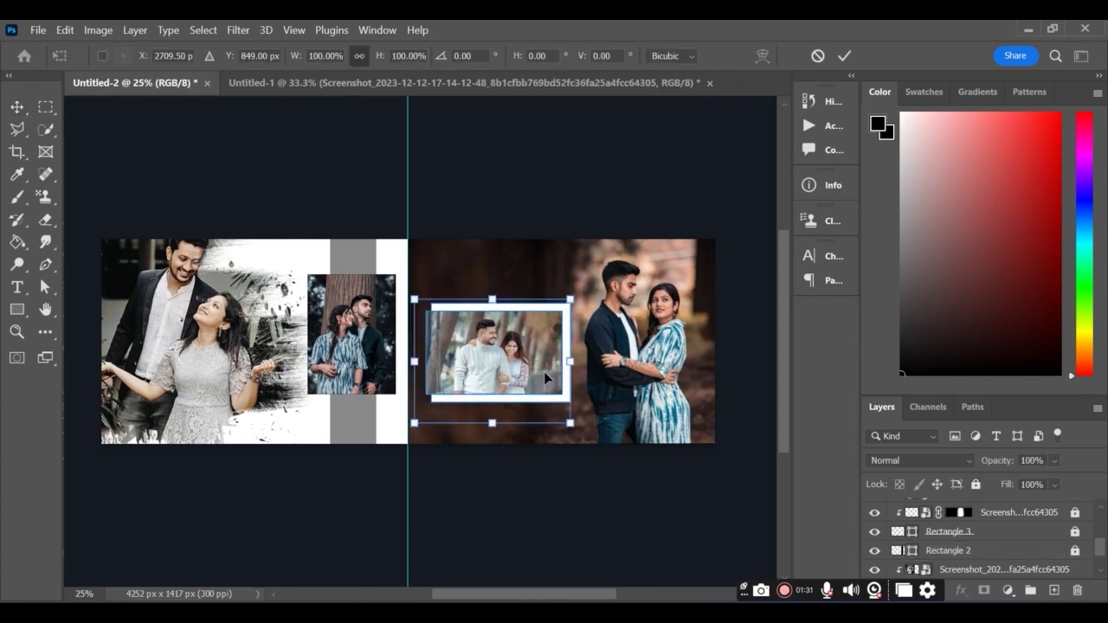
mouse_move(570, 361)
mouse_down()
mouse_move(589, 361)
mouse_move(556, 372)
mouse_up()
drag(573, 430, 553, 416)
drag(520, 352, 530, 372)
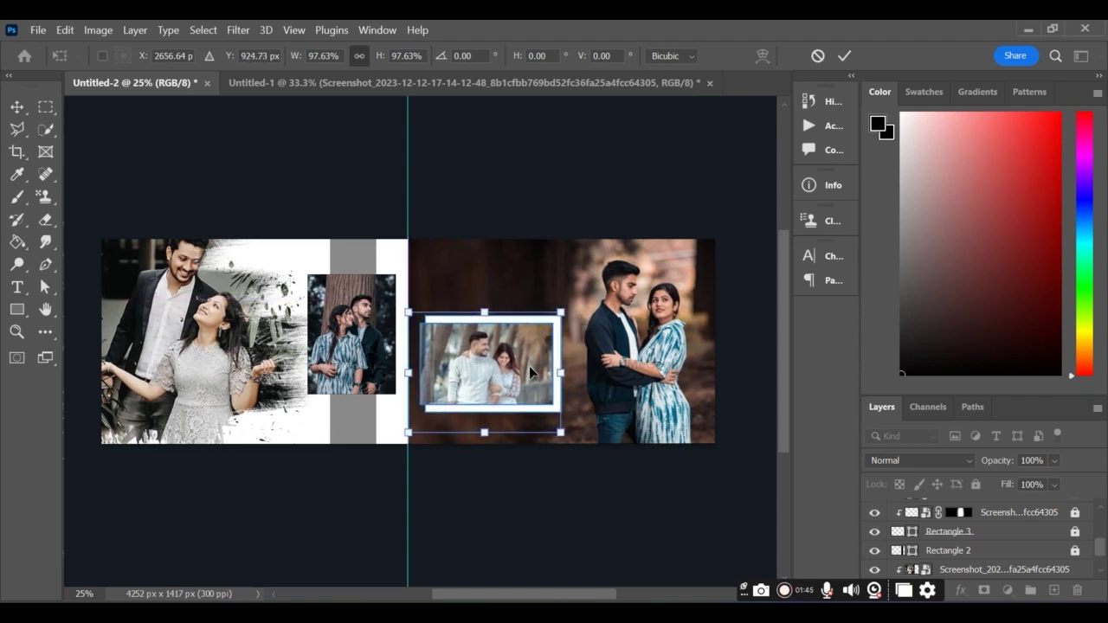
key(Return)
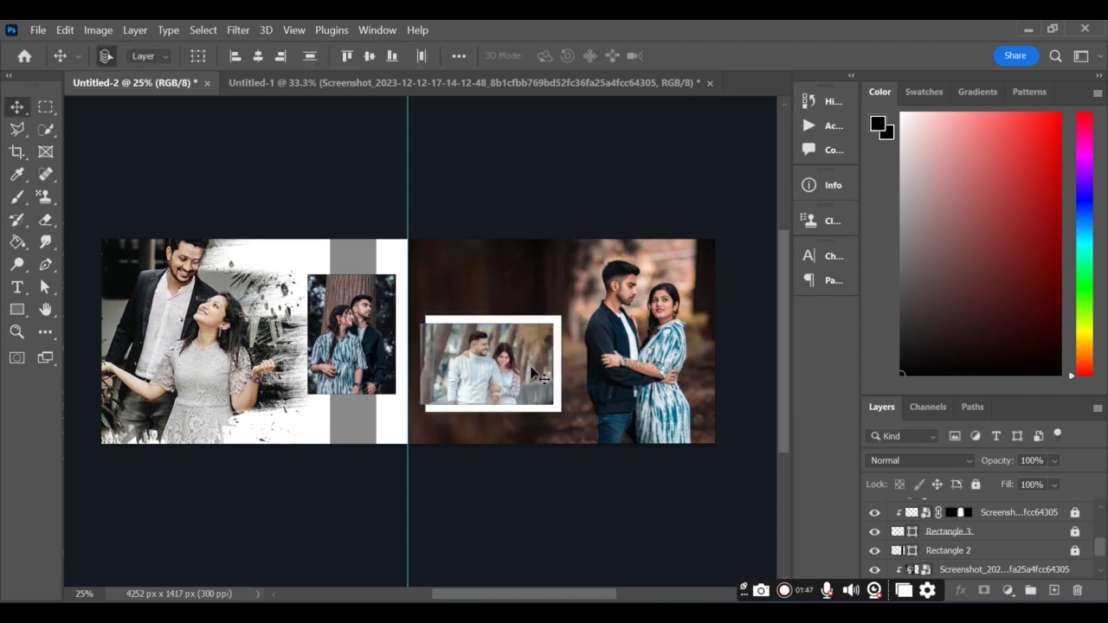
Copy the WEDDING CEREMONY heading and its quote from Untitled-1, scale them to 66.27% and place them under the upright couple photo.
click(474, 87)
drag(385, 405, 266, 383)
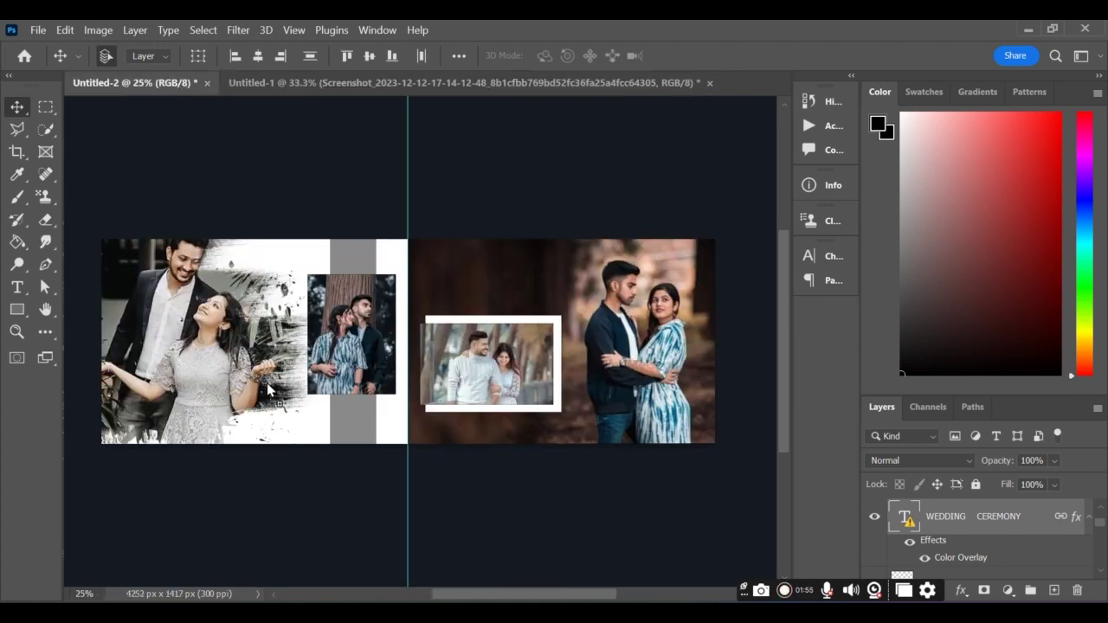
drag(321, 421, 323, 422)
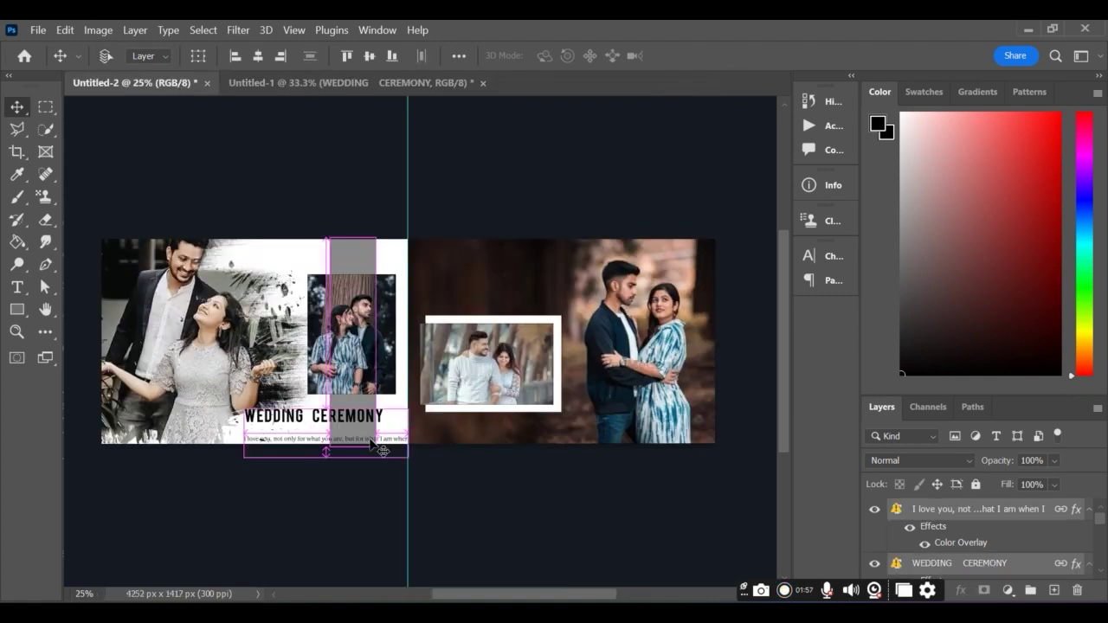
key(ctrl+t)
click(794, 337)
drag(400, 427, 362, 394)
drag(313, 426, 361, 411)
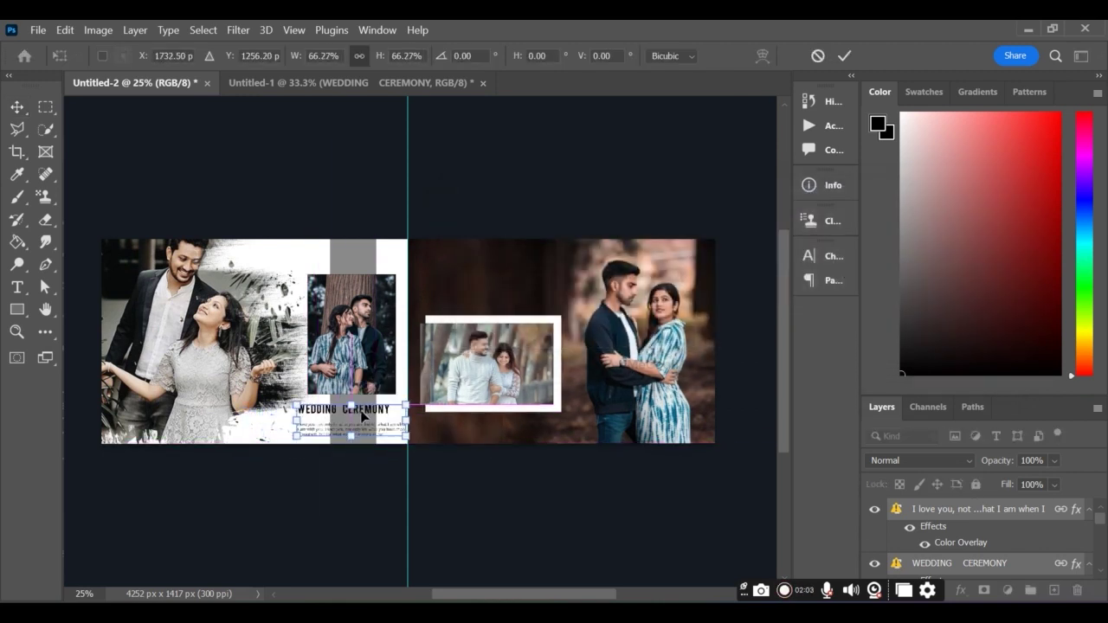
key(Return)
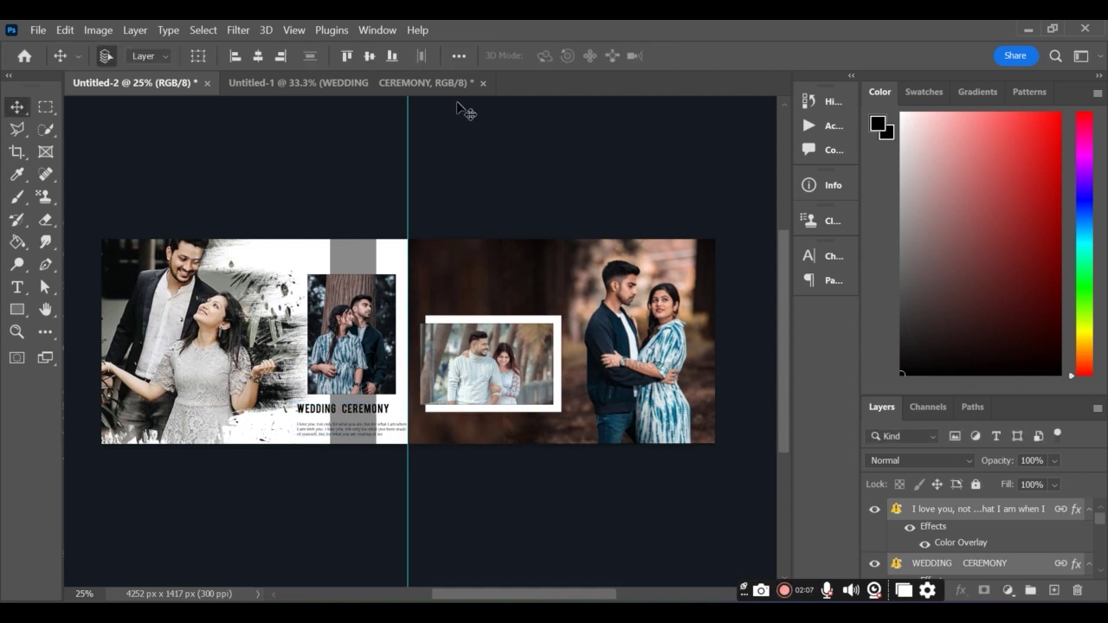
Copy the "most beautiful moments" title from Untitled-1 into Untitled-2, resize it and place it above the white-framed couple photo.
click(415, 84)
drag(309, 520, 270, 164)
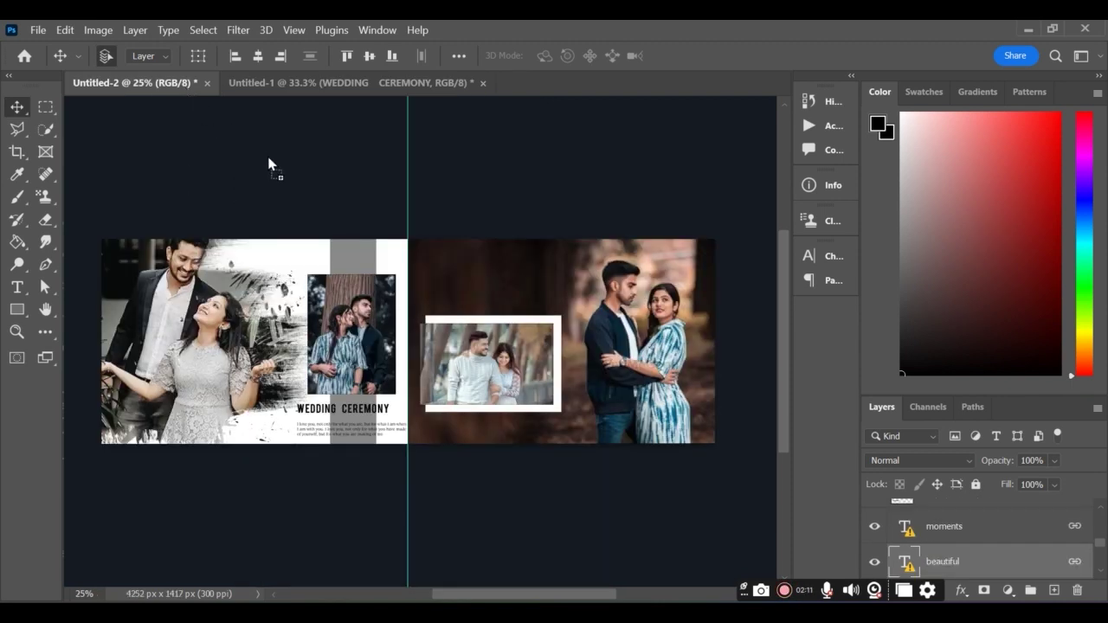
drag(430, 284, 477, 312)
click(769, 337)
drag(405, 415, 478, 293)
key(Return)
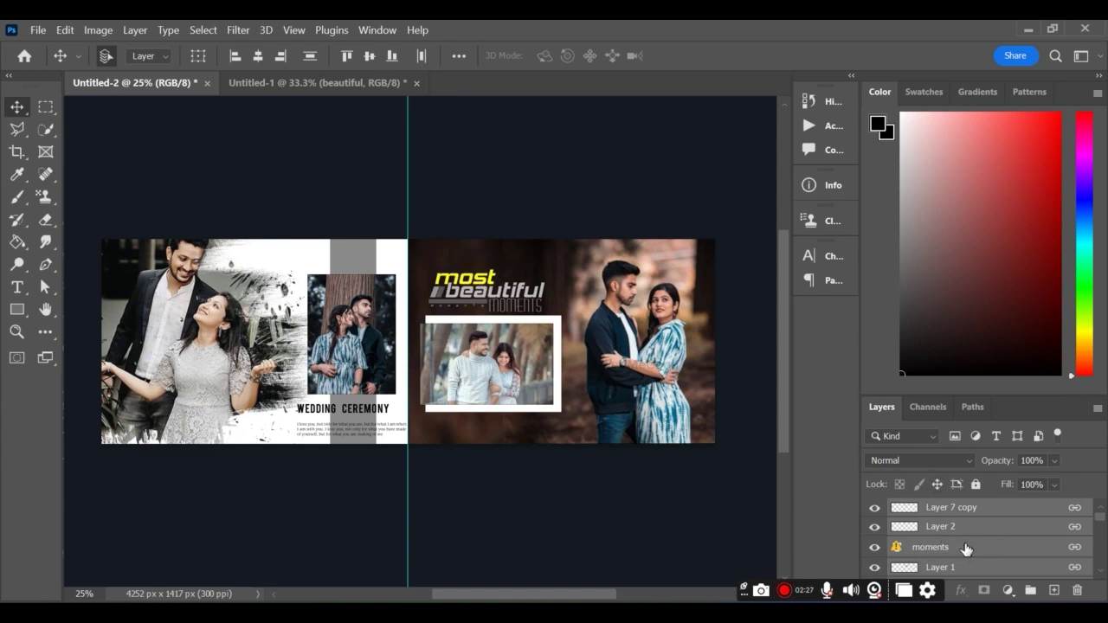
Try to place the 2-2-light-free-download-png_400x400 image directly above paint splash layer 3, and delete it again.
scroll(966, 549, down, 8)
scroll(967, 554, down, 5)
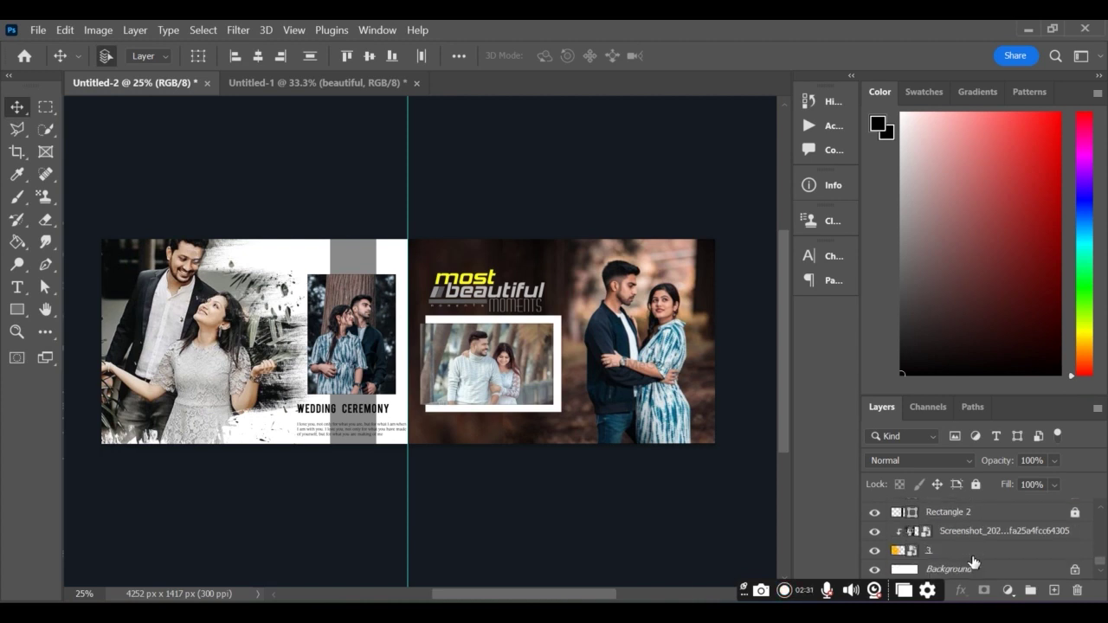
click(968, 553)
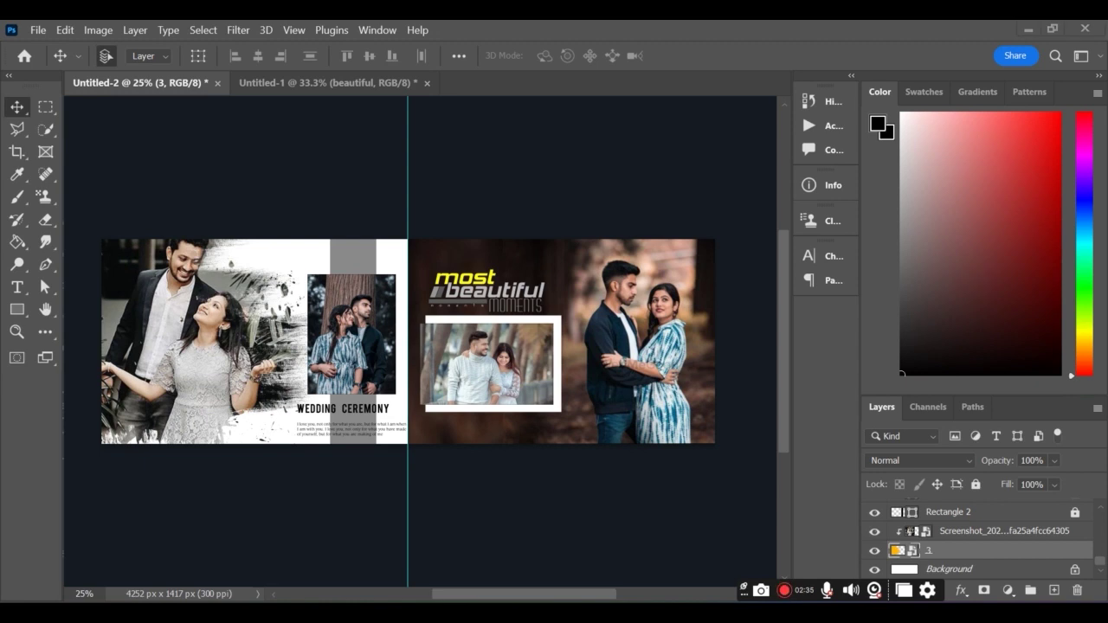
key(super+e)
scroll(553, 443, down, 5)
scroll(551, 441, down, 1)
click(547, 457)
drag(766, 495, 363, 327)
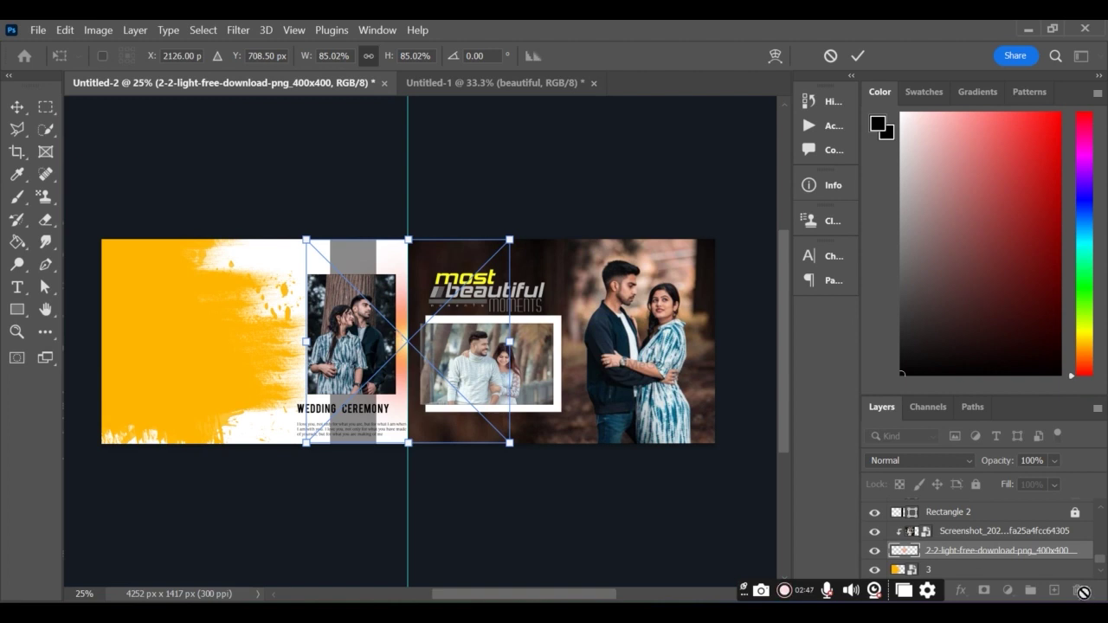
key(Return)
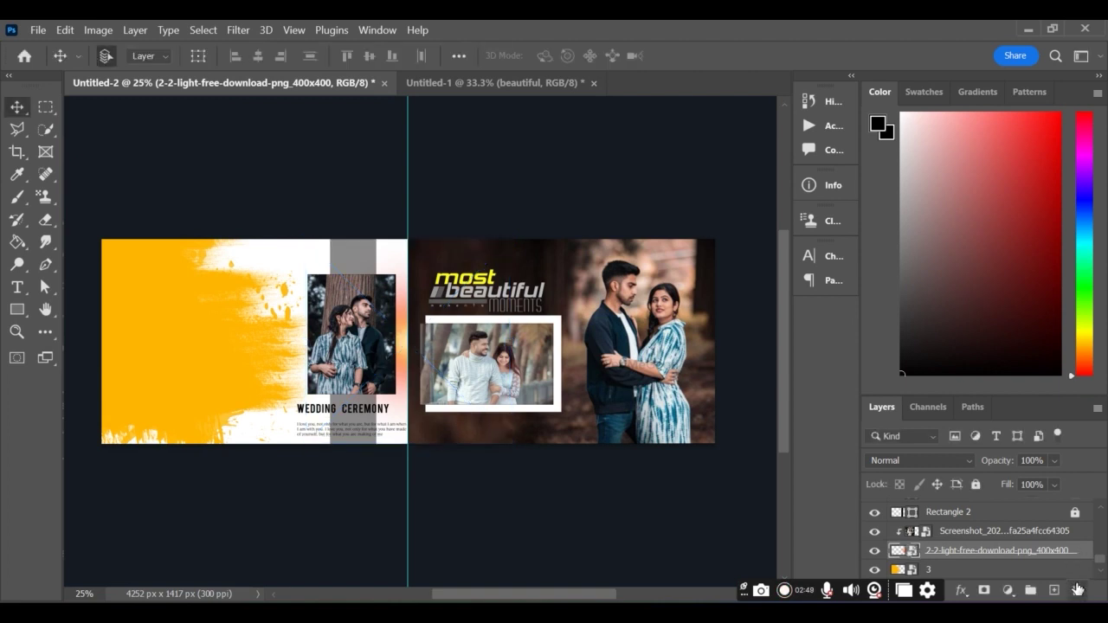
click(1077, 589)
Clip the large couple photo of the white page to paint splash layer 3 again.
click(984, 536)
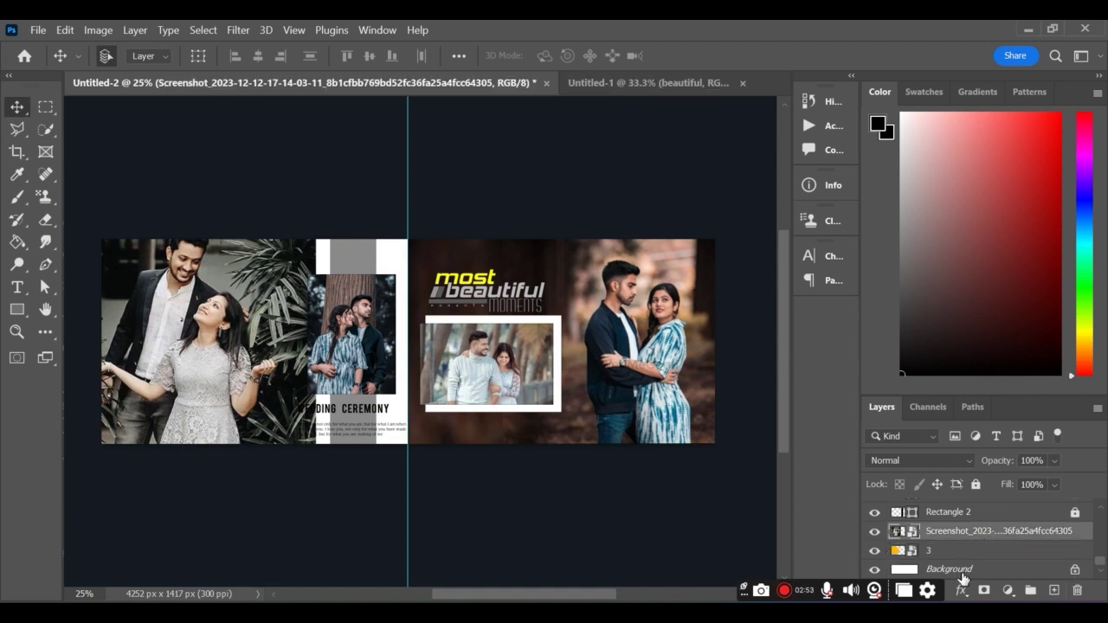
right_click(968, 538)
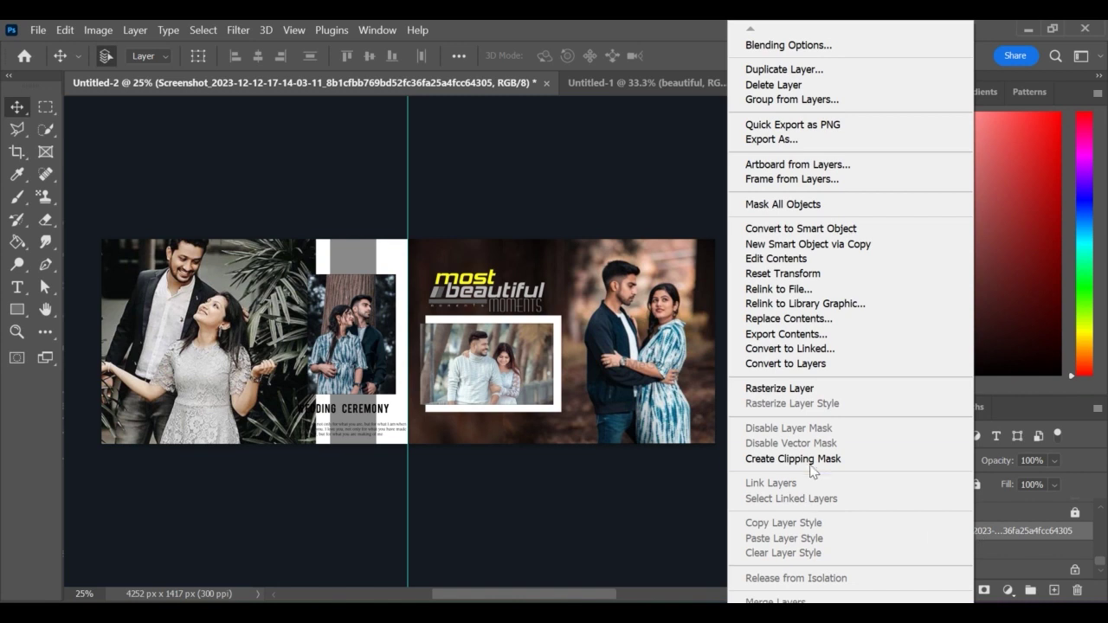
click(812, 465)
click(993, 573)
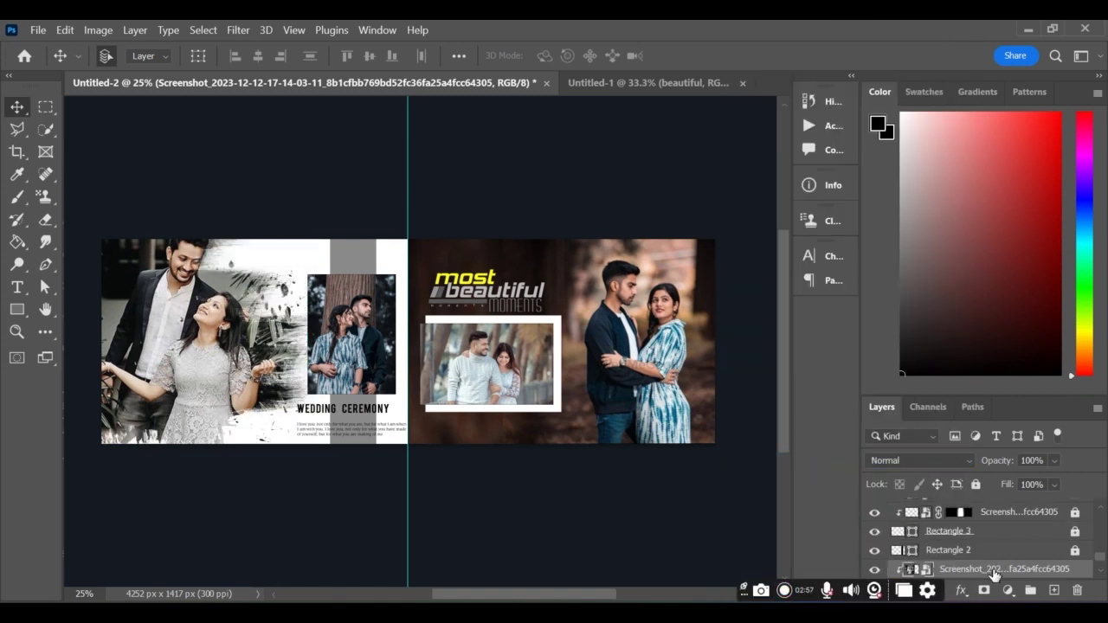
Place the 2-2-light-free-download-png_400x400 image in Untitled-2 on top of the layer stack, over the forest page.
click(989, 518)
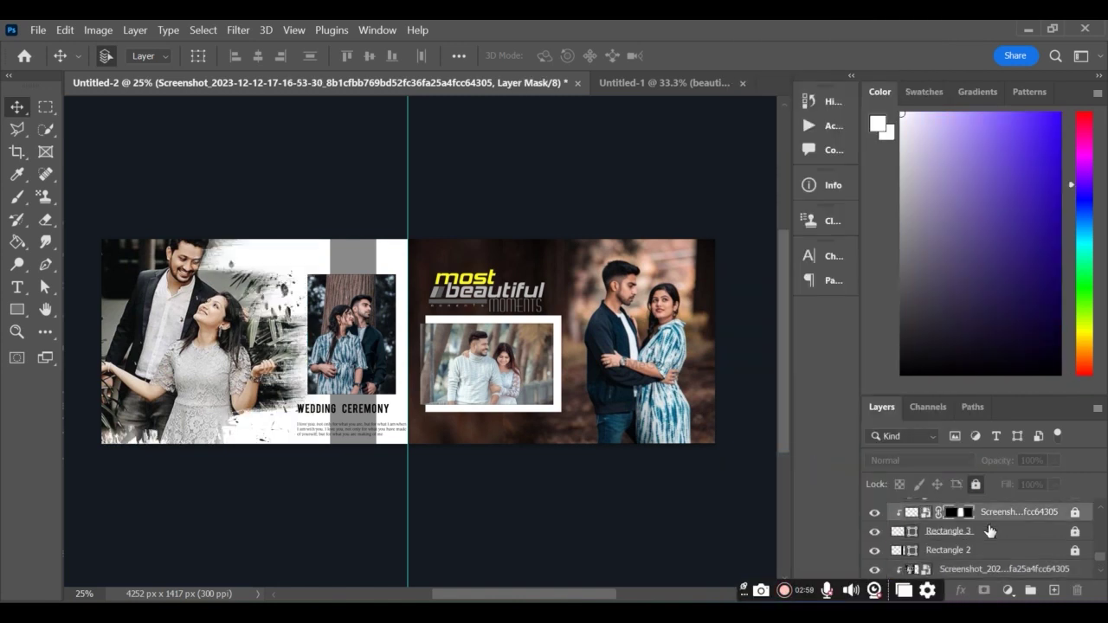
scroll(989, 530, up, 10)
scroll(989, 531, up, 5)
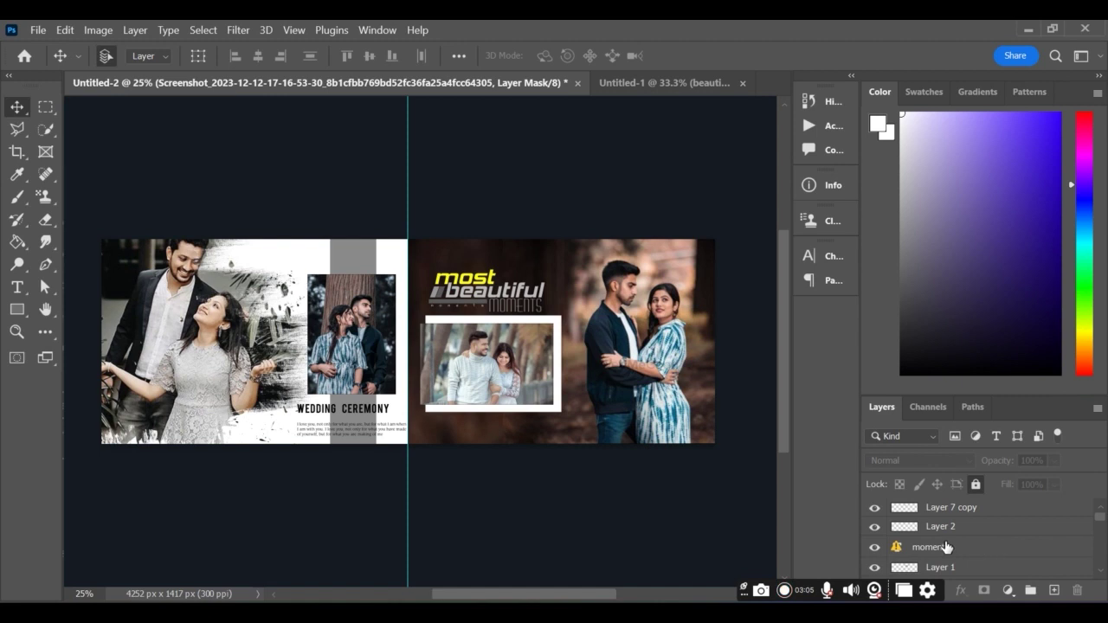
click(676, 611)
drag(755, 455, 724, 279)
drag(655, 284, 608, 298)
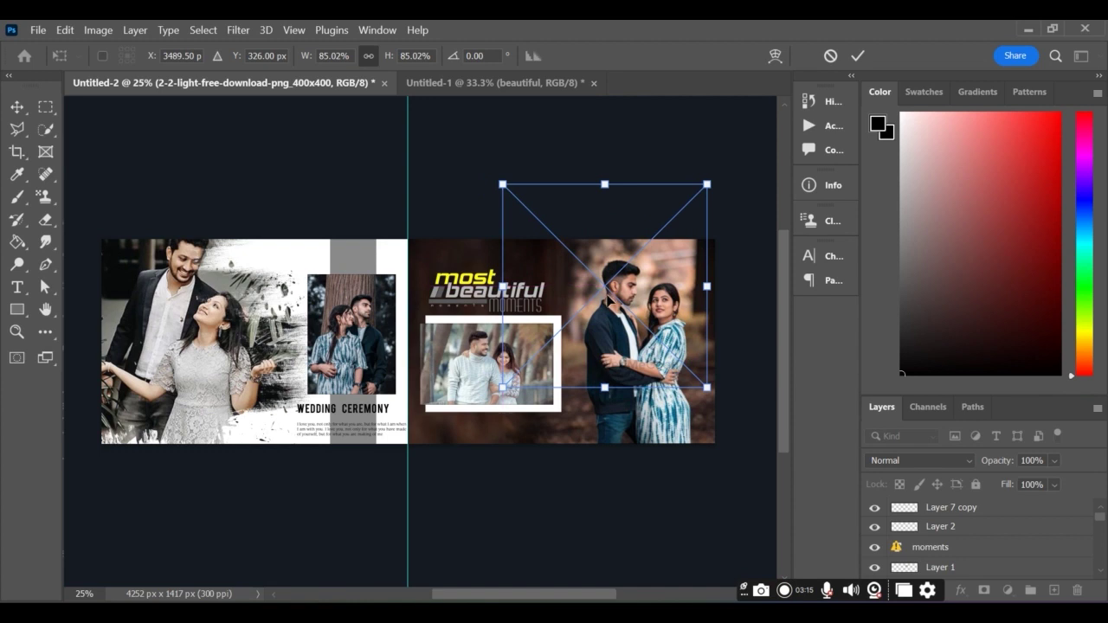
scroll(1000, 558, down, 5)
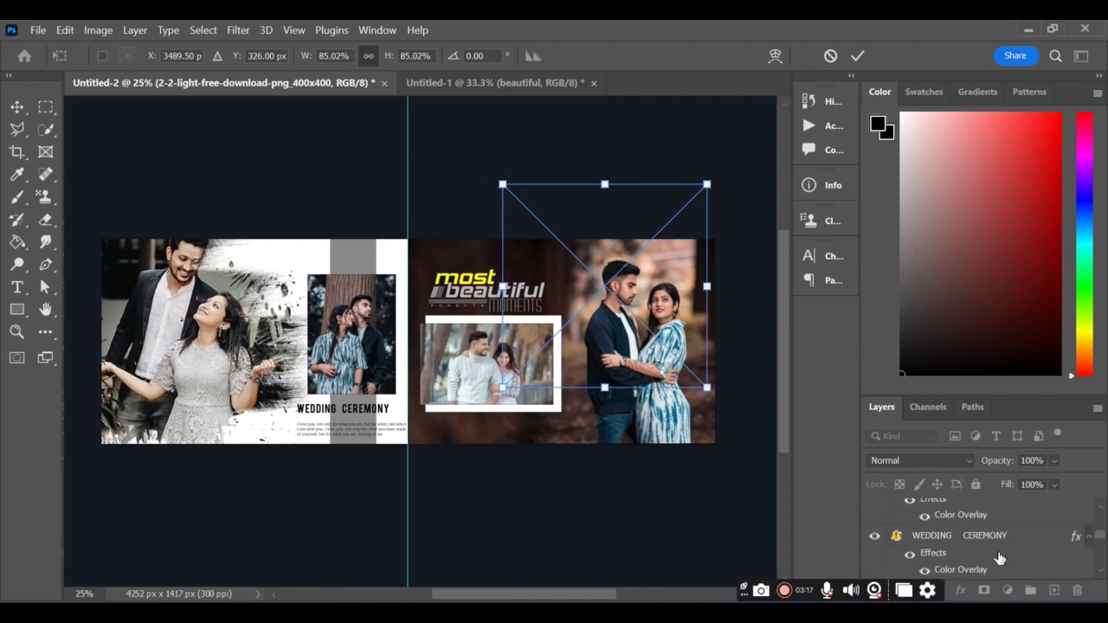
scroll(1000, 557, down, 3)
drag(1000, 553, 1001, 507)
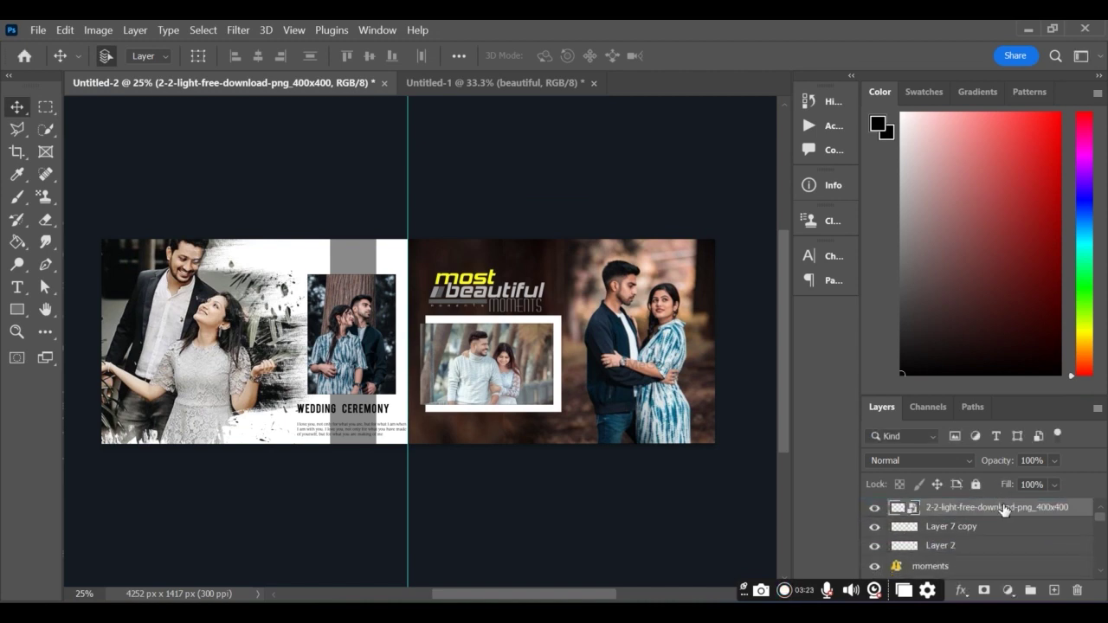
Move the light image to the upper outer corner of the forest page and set its blend mode to Soft Light.
drag(597, 288, 668, 259)
click(952, 465)
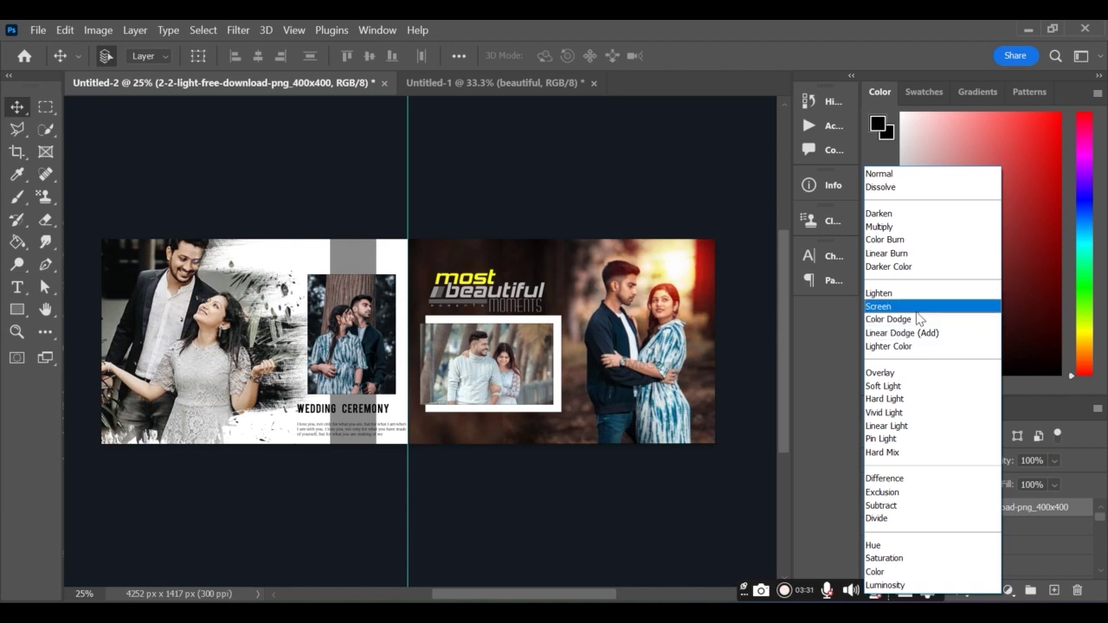
click(906, 386)
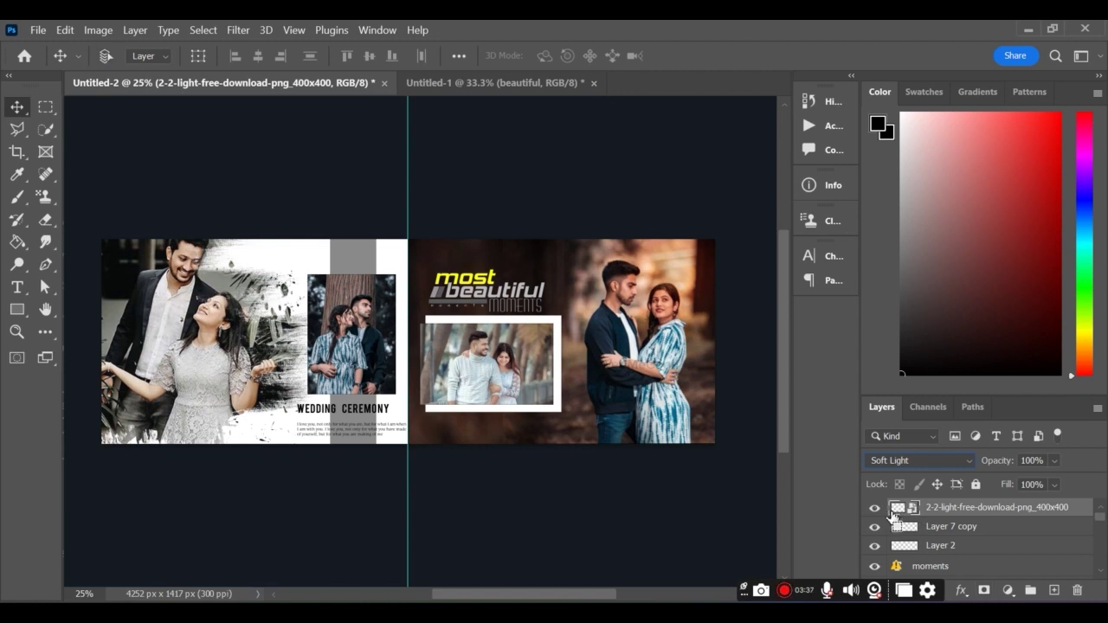
Duplicate the light layer and move the copy over the upper outer corner of the paint splash couple photo.
key(ctrl+j)
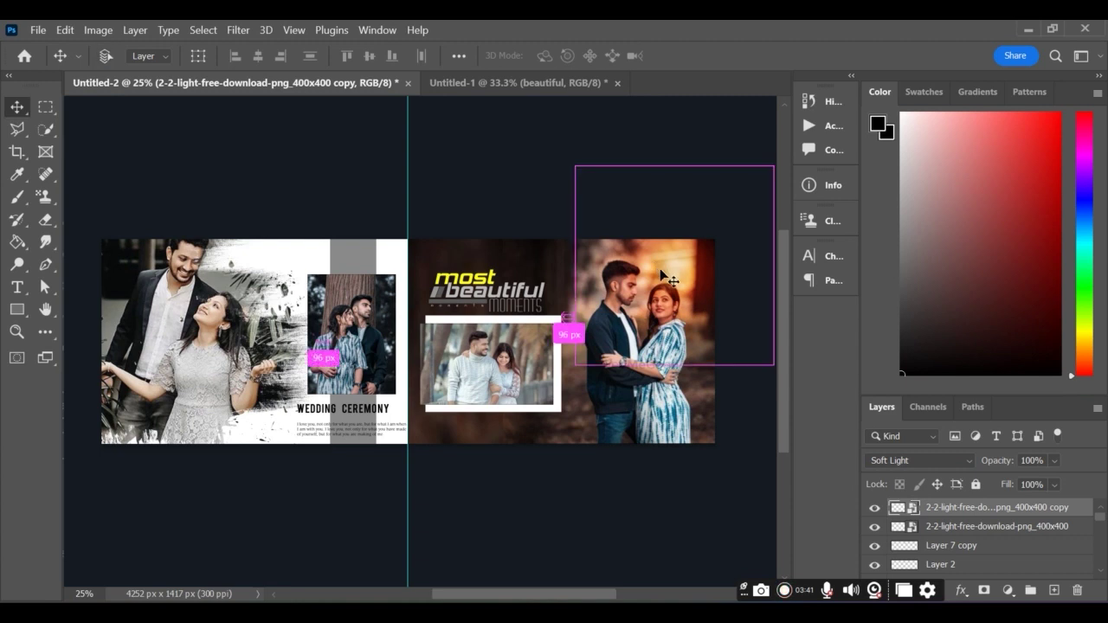
key(ctrl+t)
drag(640, 270, 126, 269)
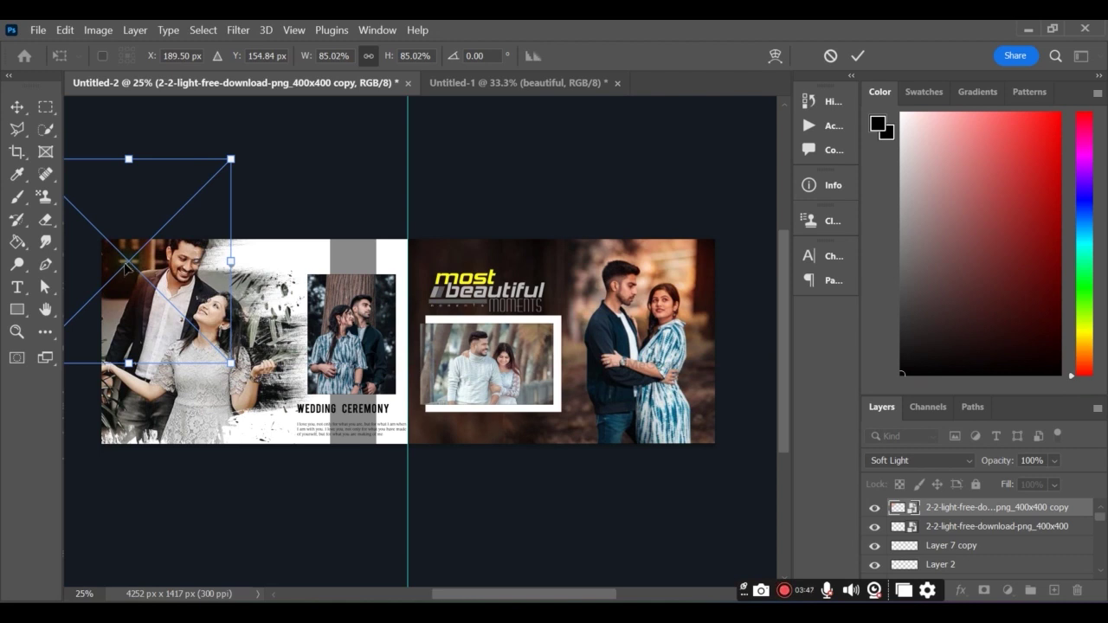
key(Return)
mouse_move(518, 580)
mouse_down()
mouse_move(520, 591)
mouse_move(525, 578)
mouse_move(502, 581)
mouse_up()
scroll(516, 556, up, 3)
scroll(522, 561, up, 1)
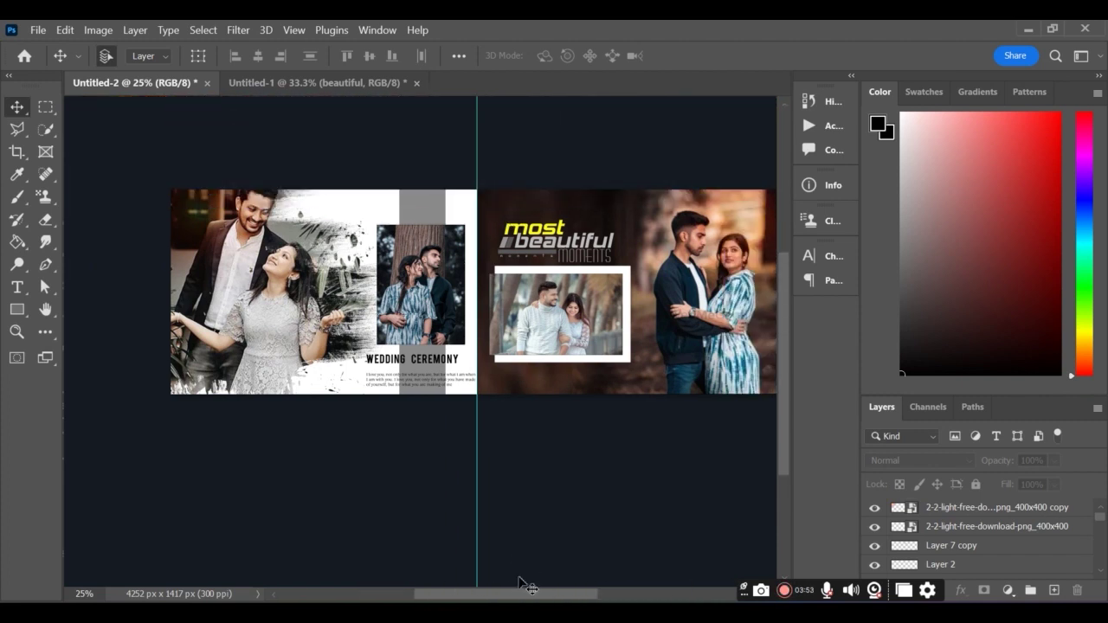
scroll(507, 596, up, 1)
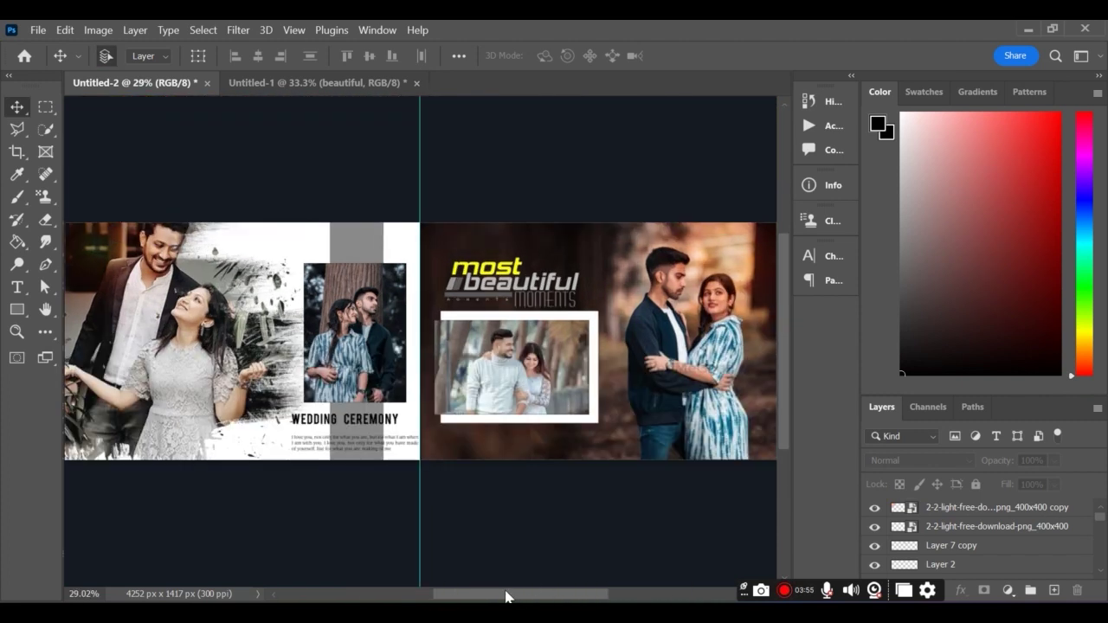